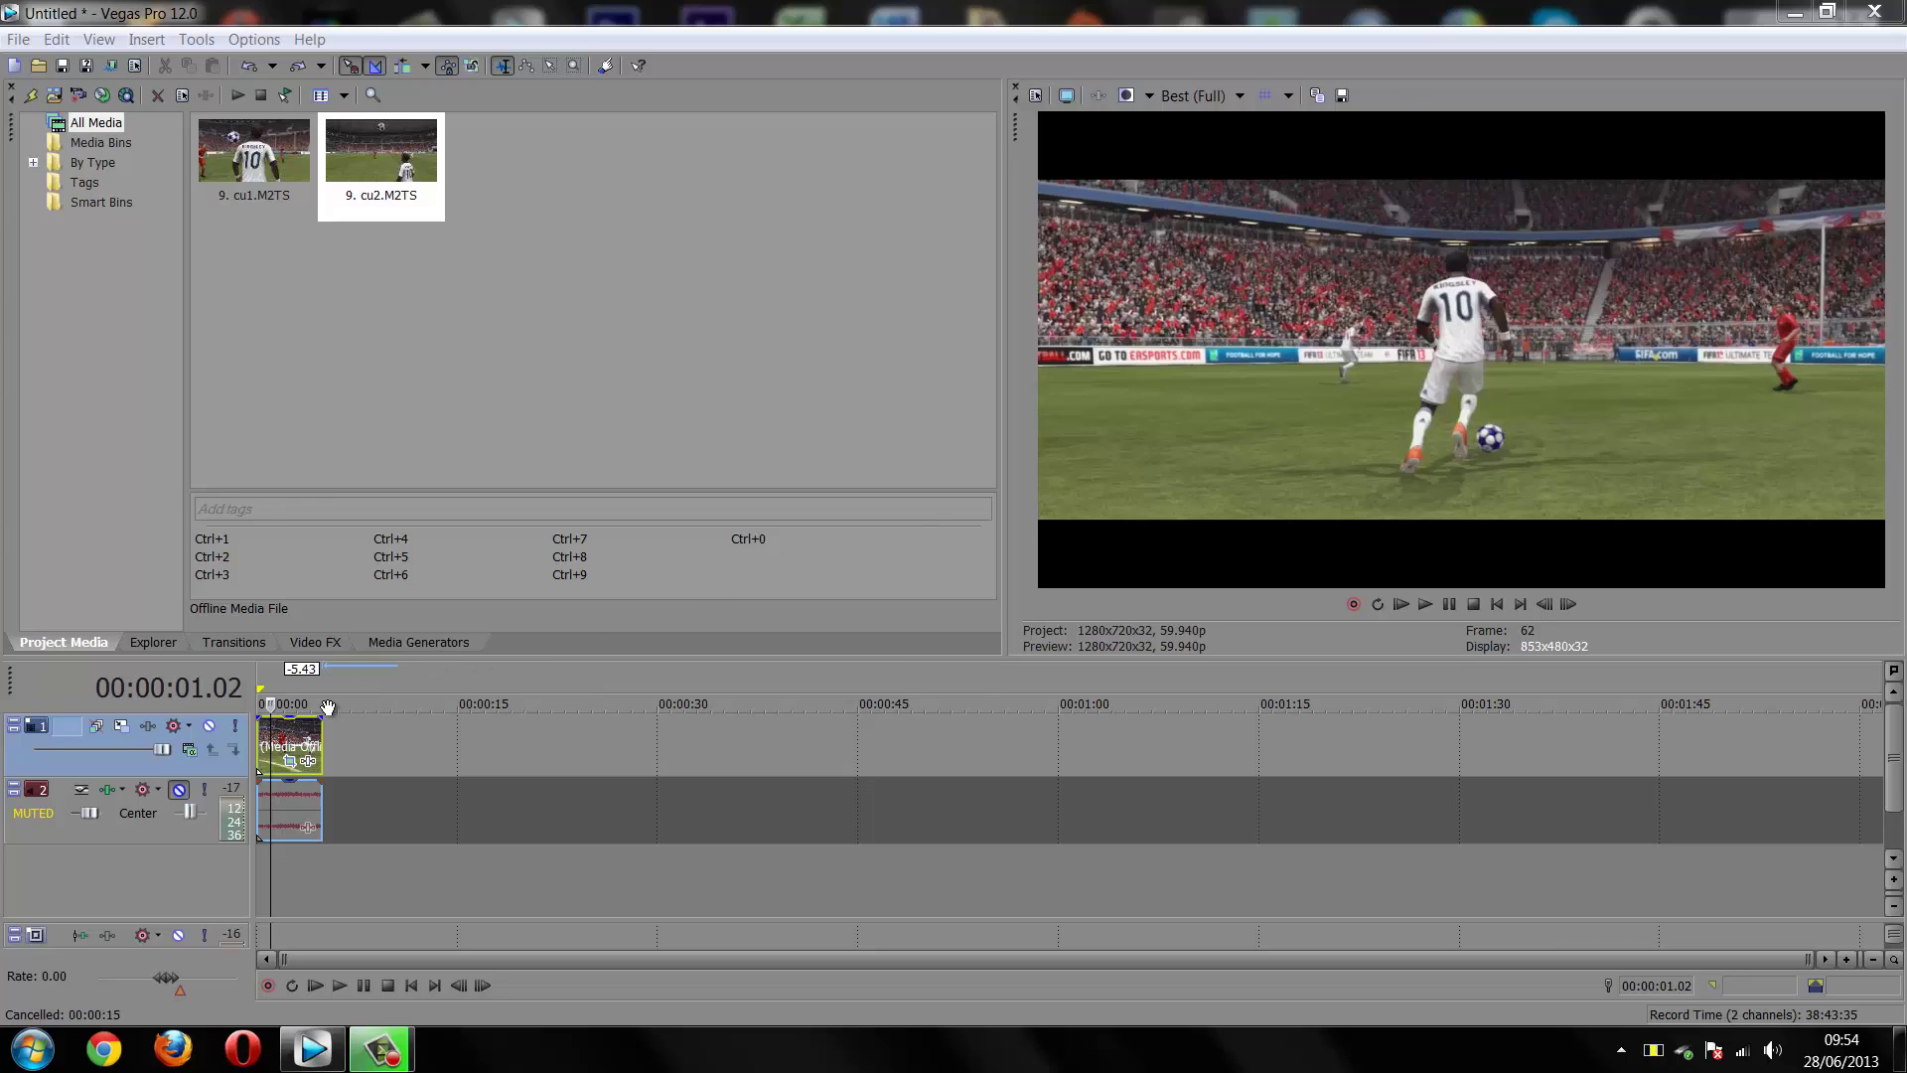
Browse the generated media, return to the project's clips, and select cu1 on the timeline
left_click(425, 642)
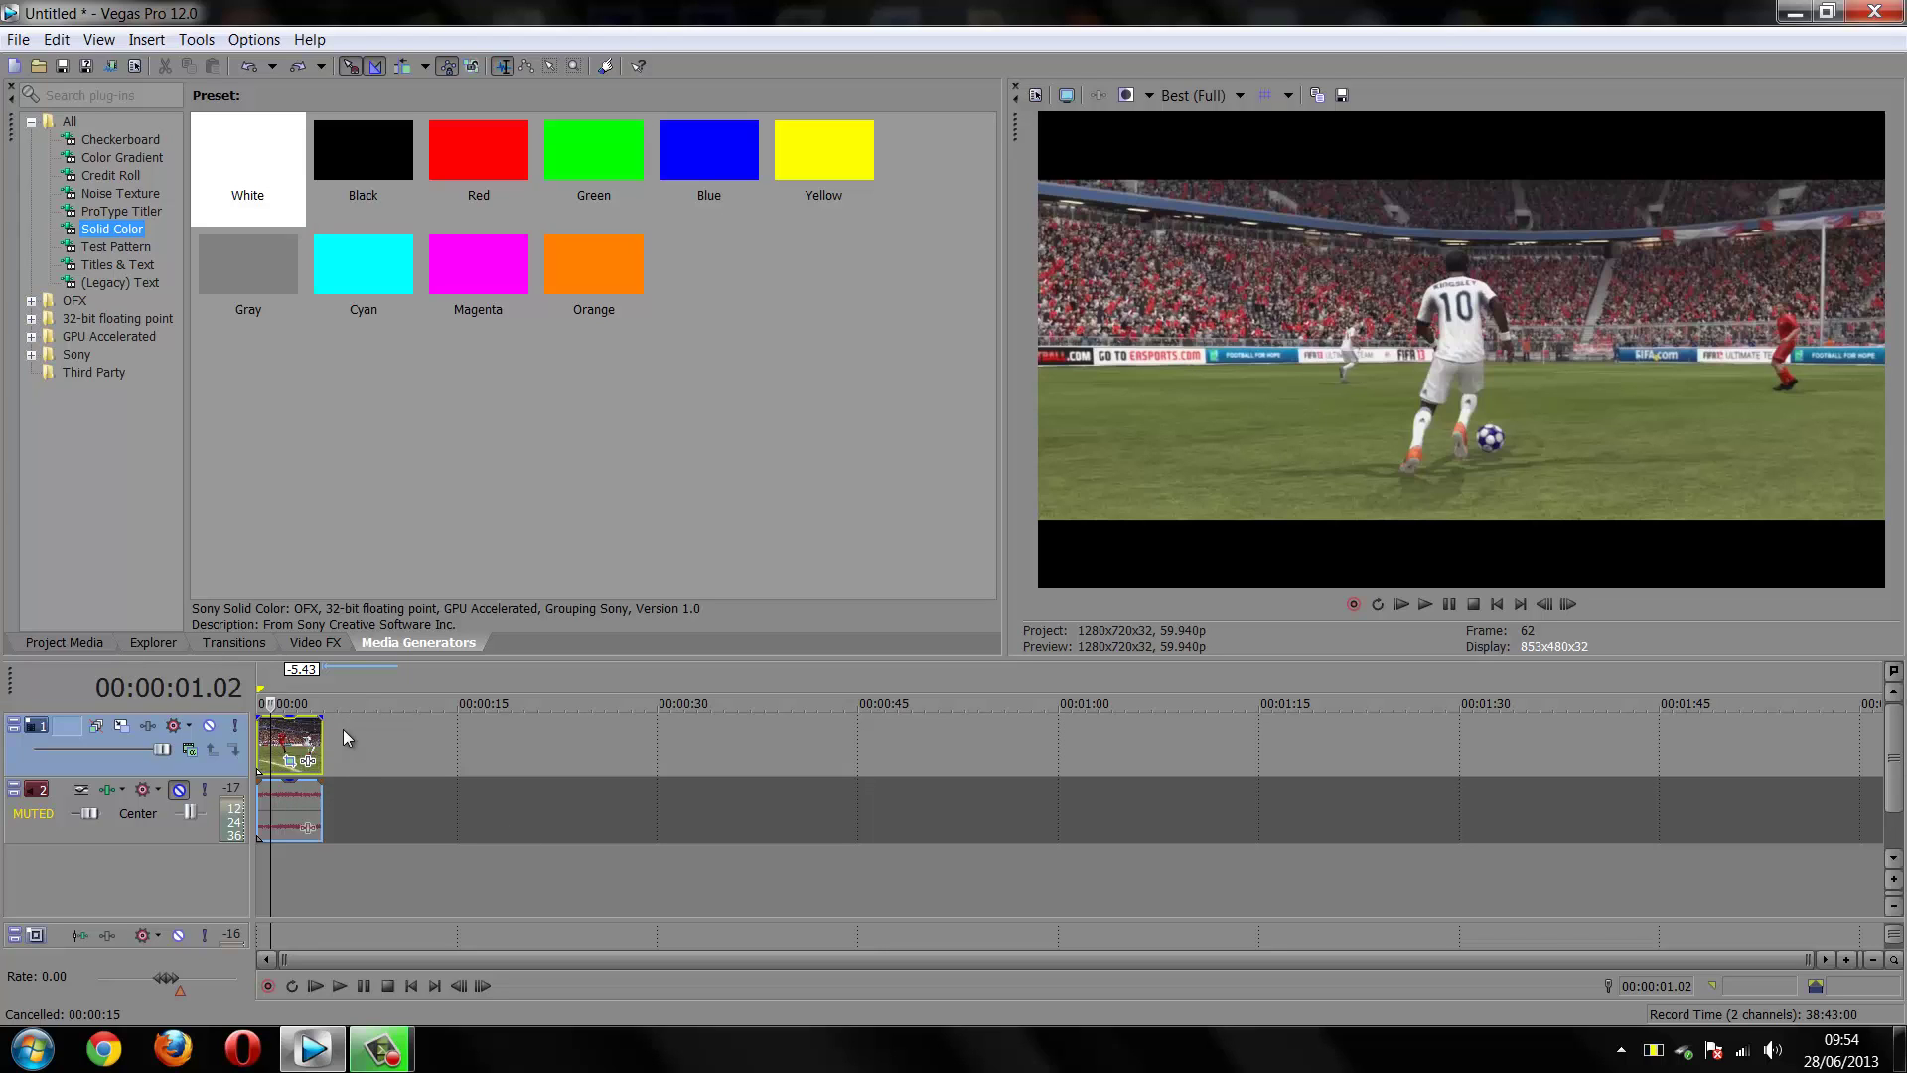
left_click(68, 643)
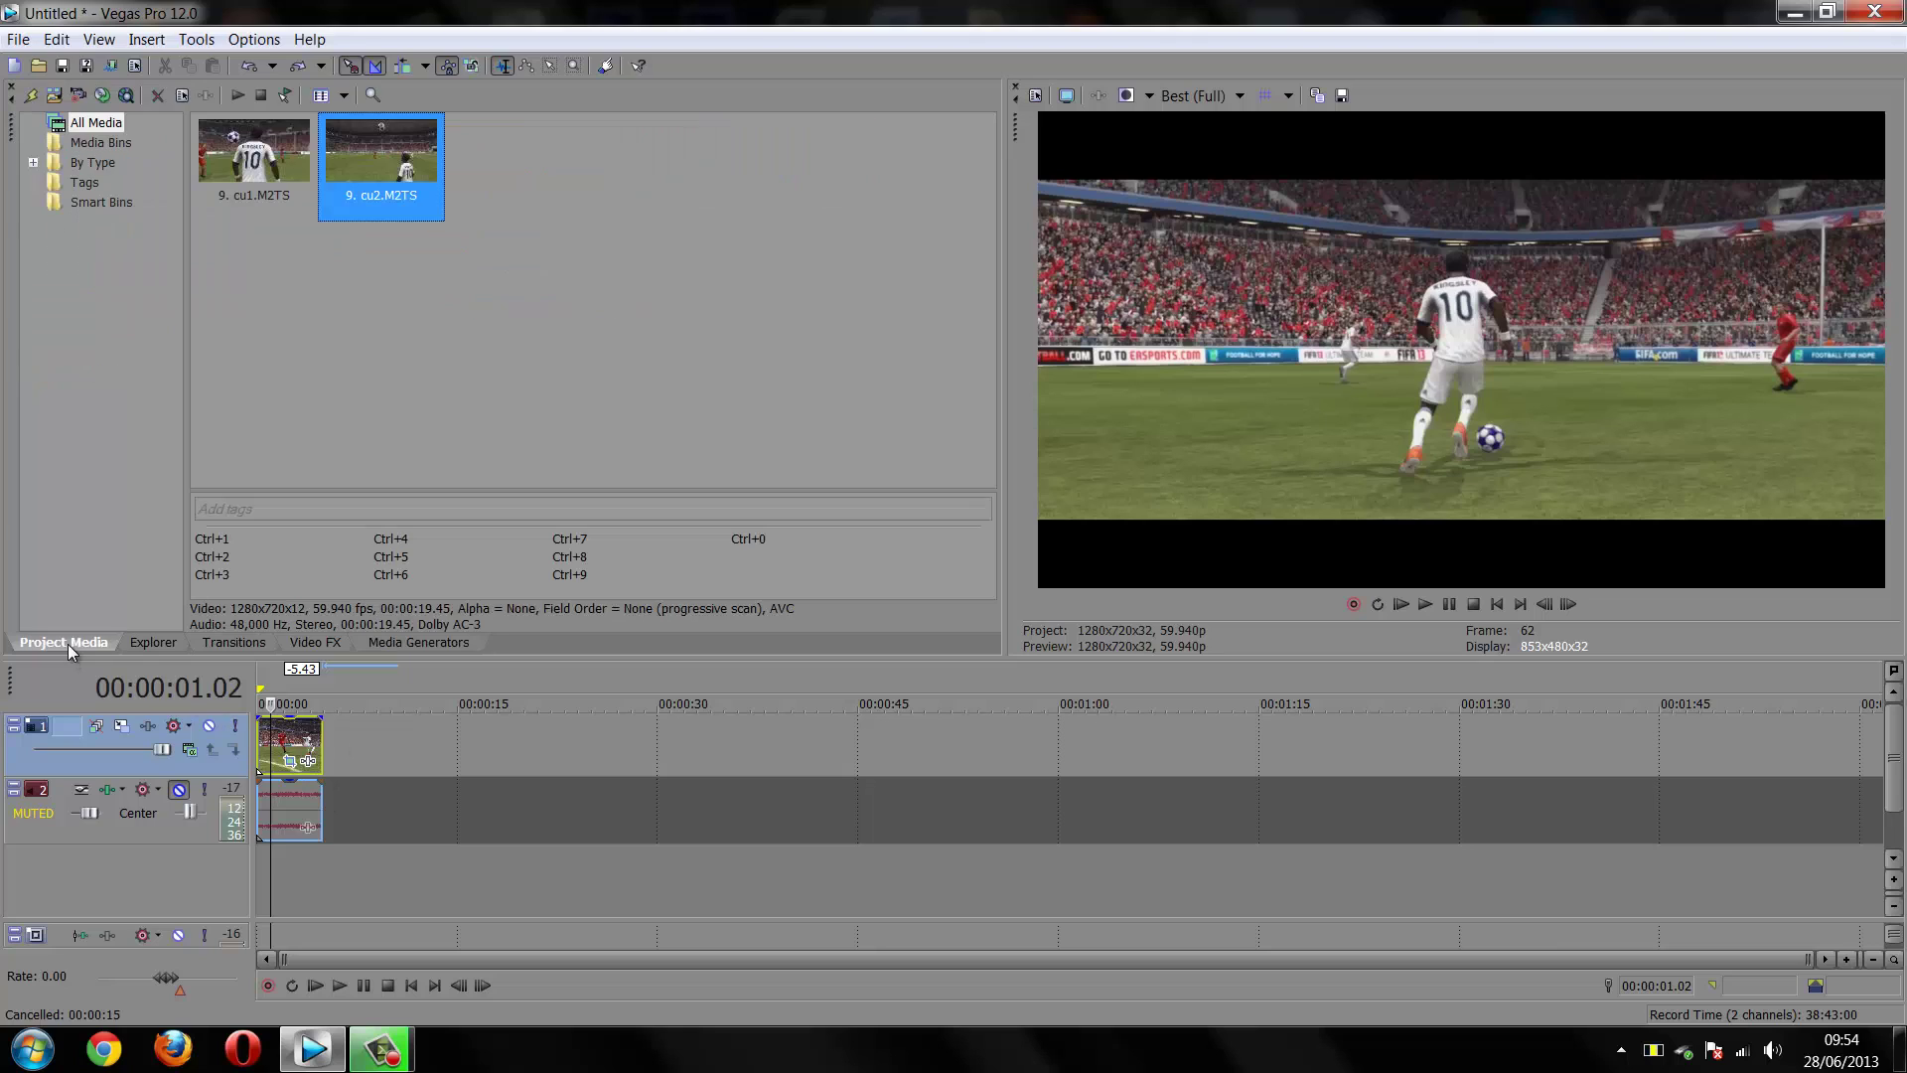
left_click(289, 737)
right_click(290, 736)
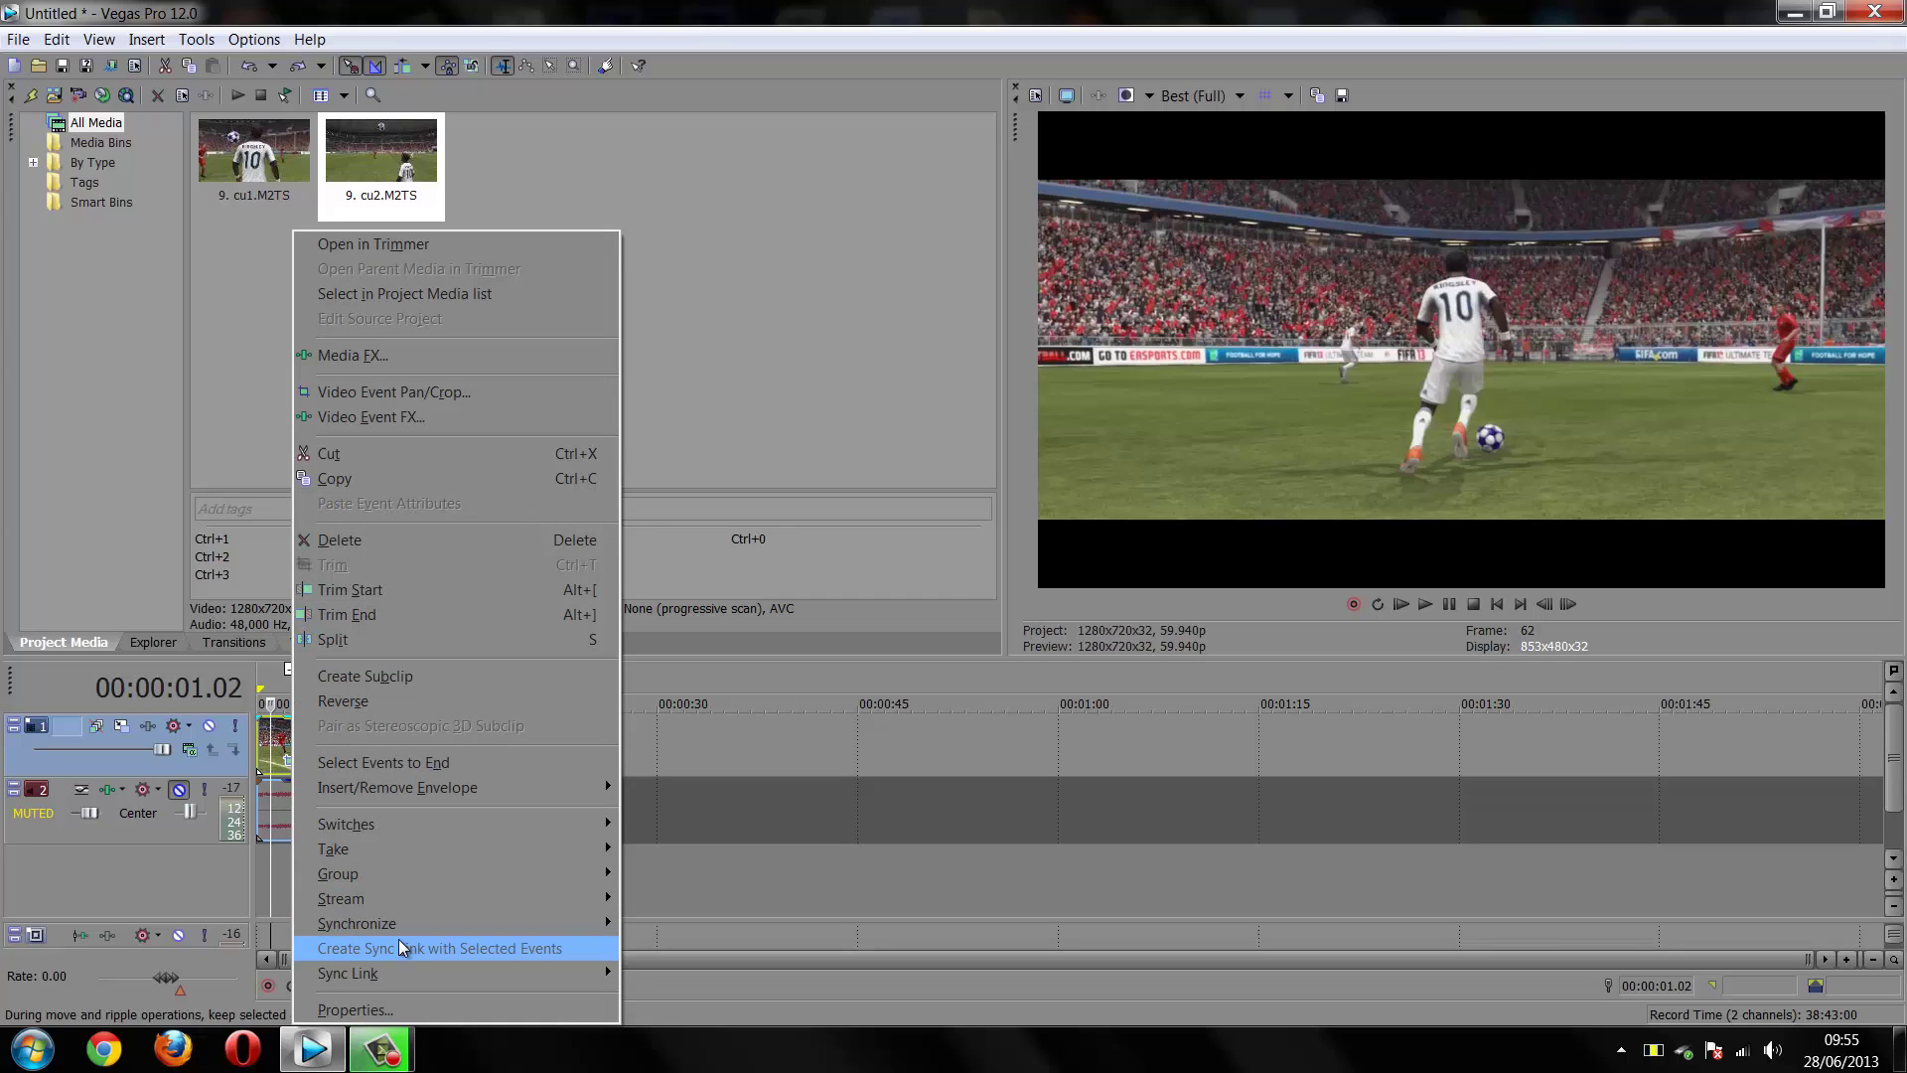
mouse_move(437, 832)
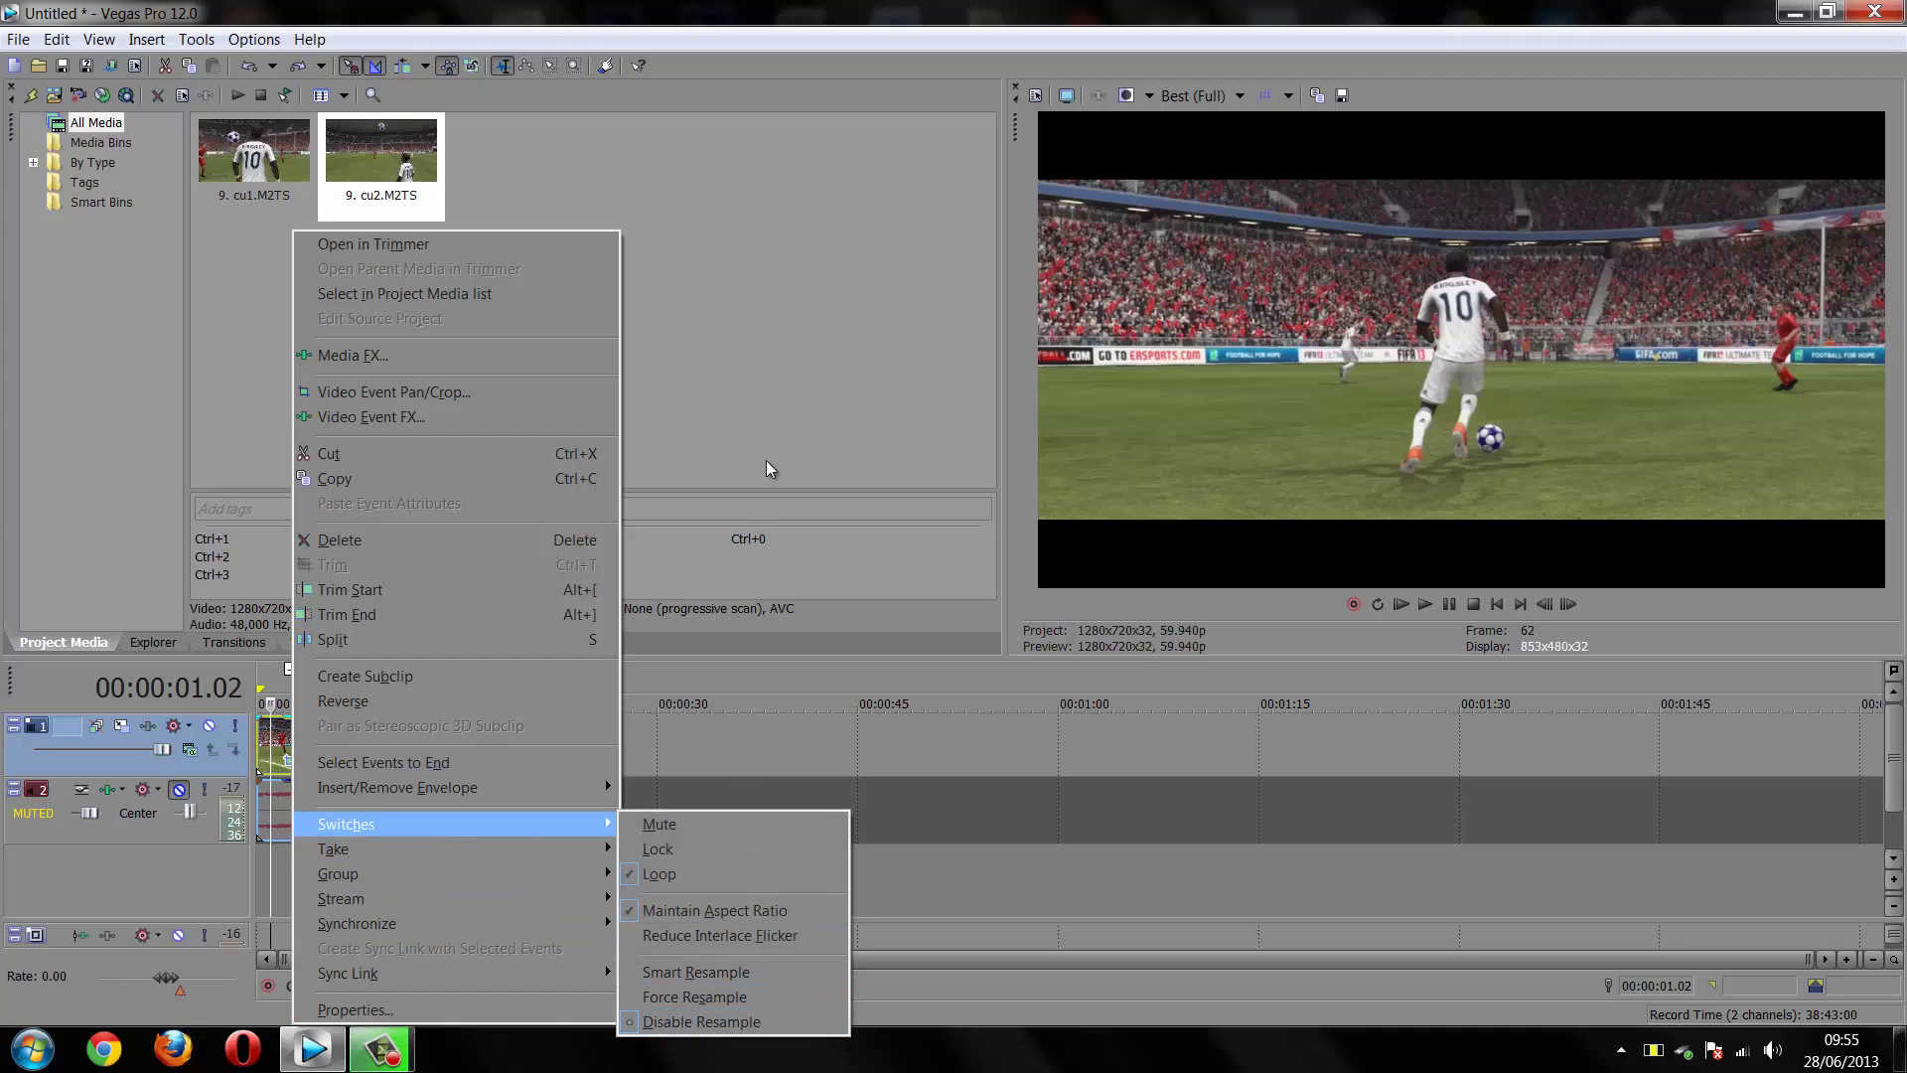
left_click(790, 402)
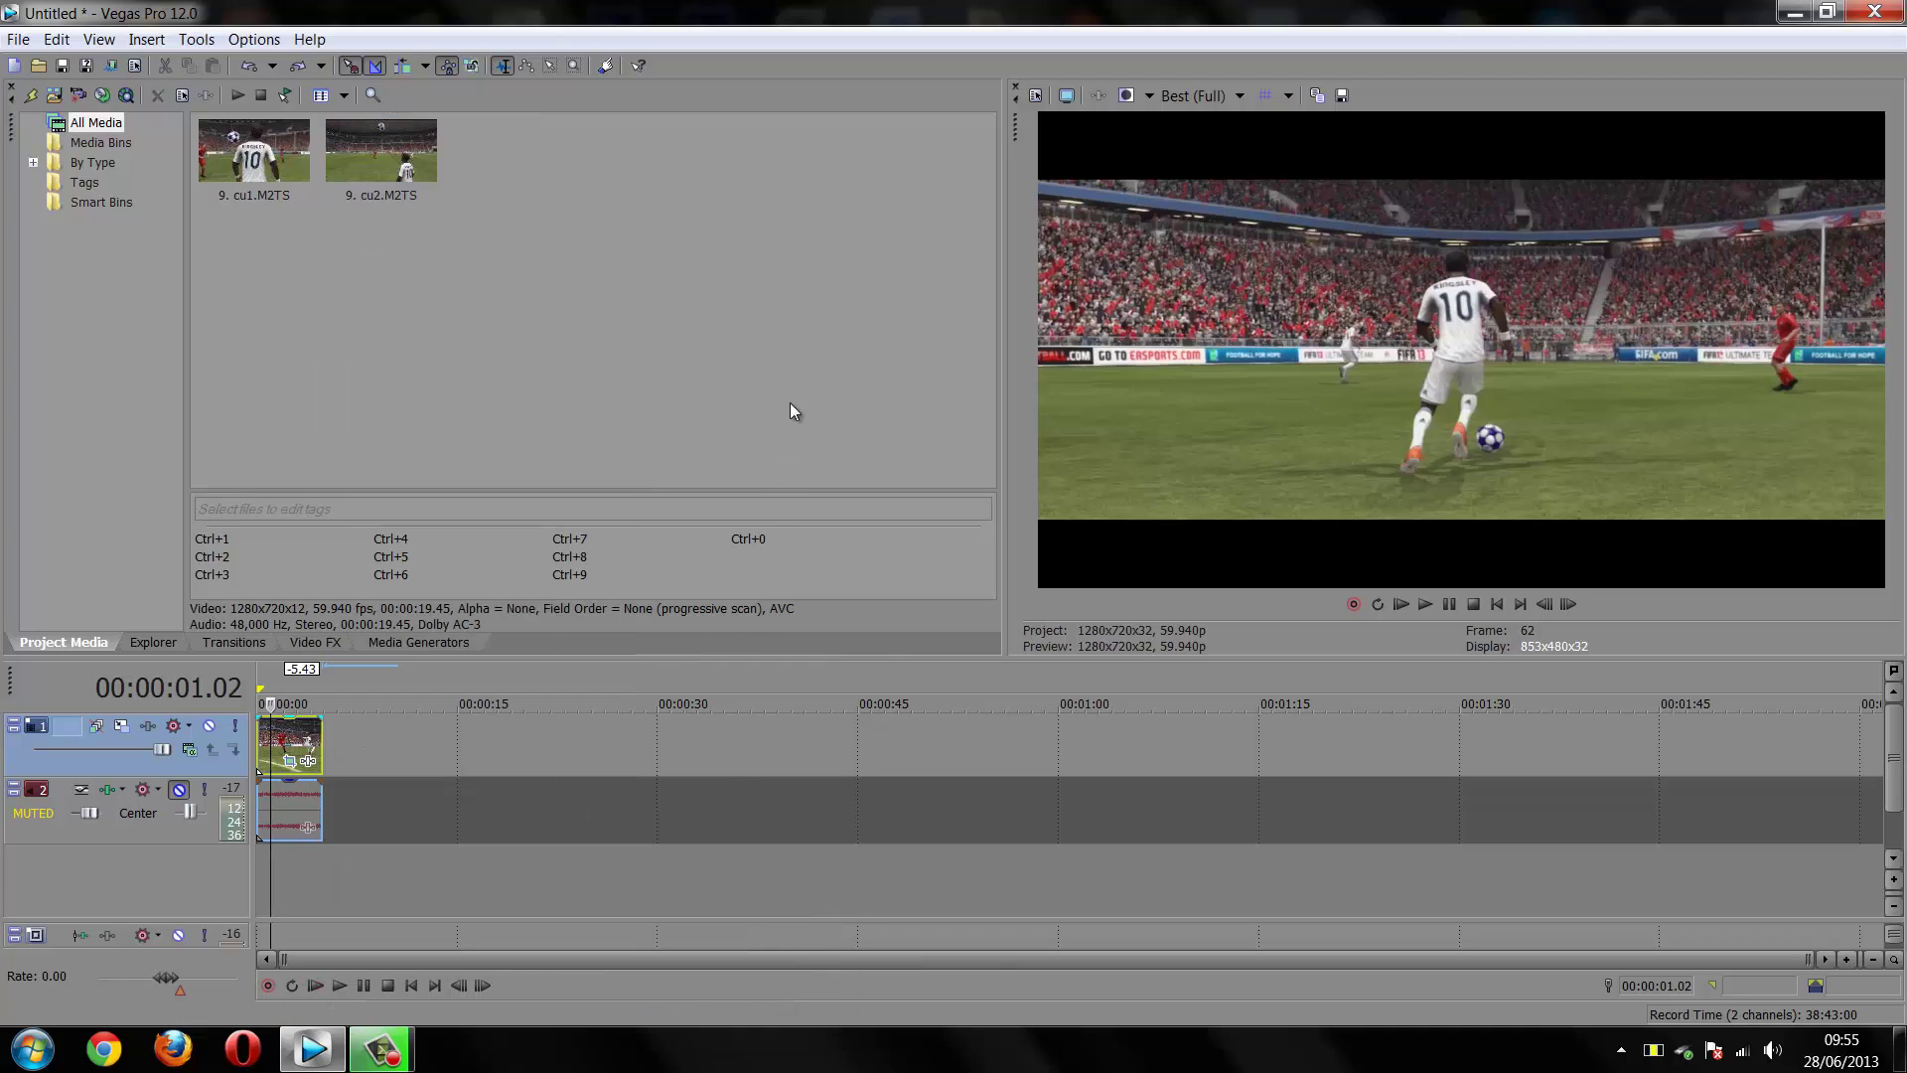
Reduce cu1's Pan/Crop height to 544.3 for letterbox bars and save it as preset 'black bars'
left_click(289, 761)
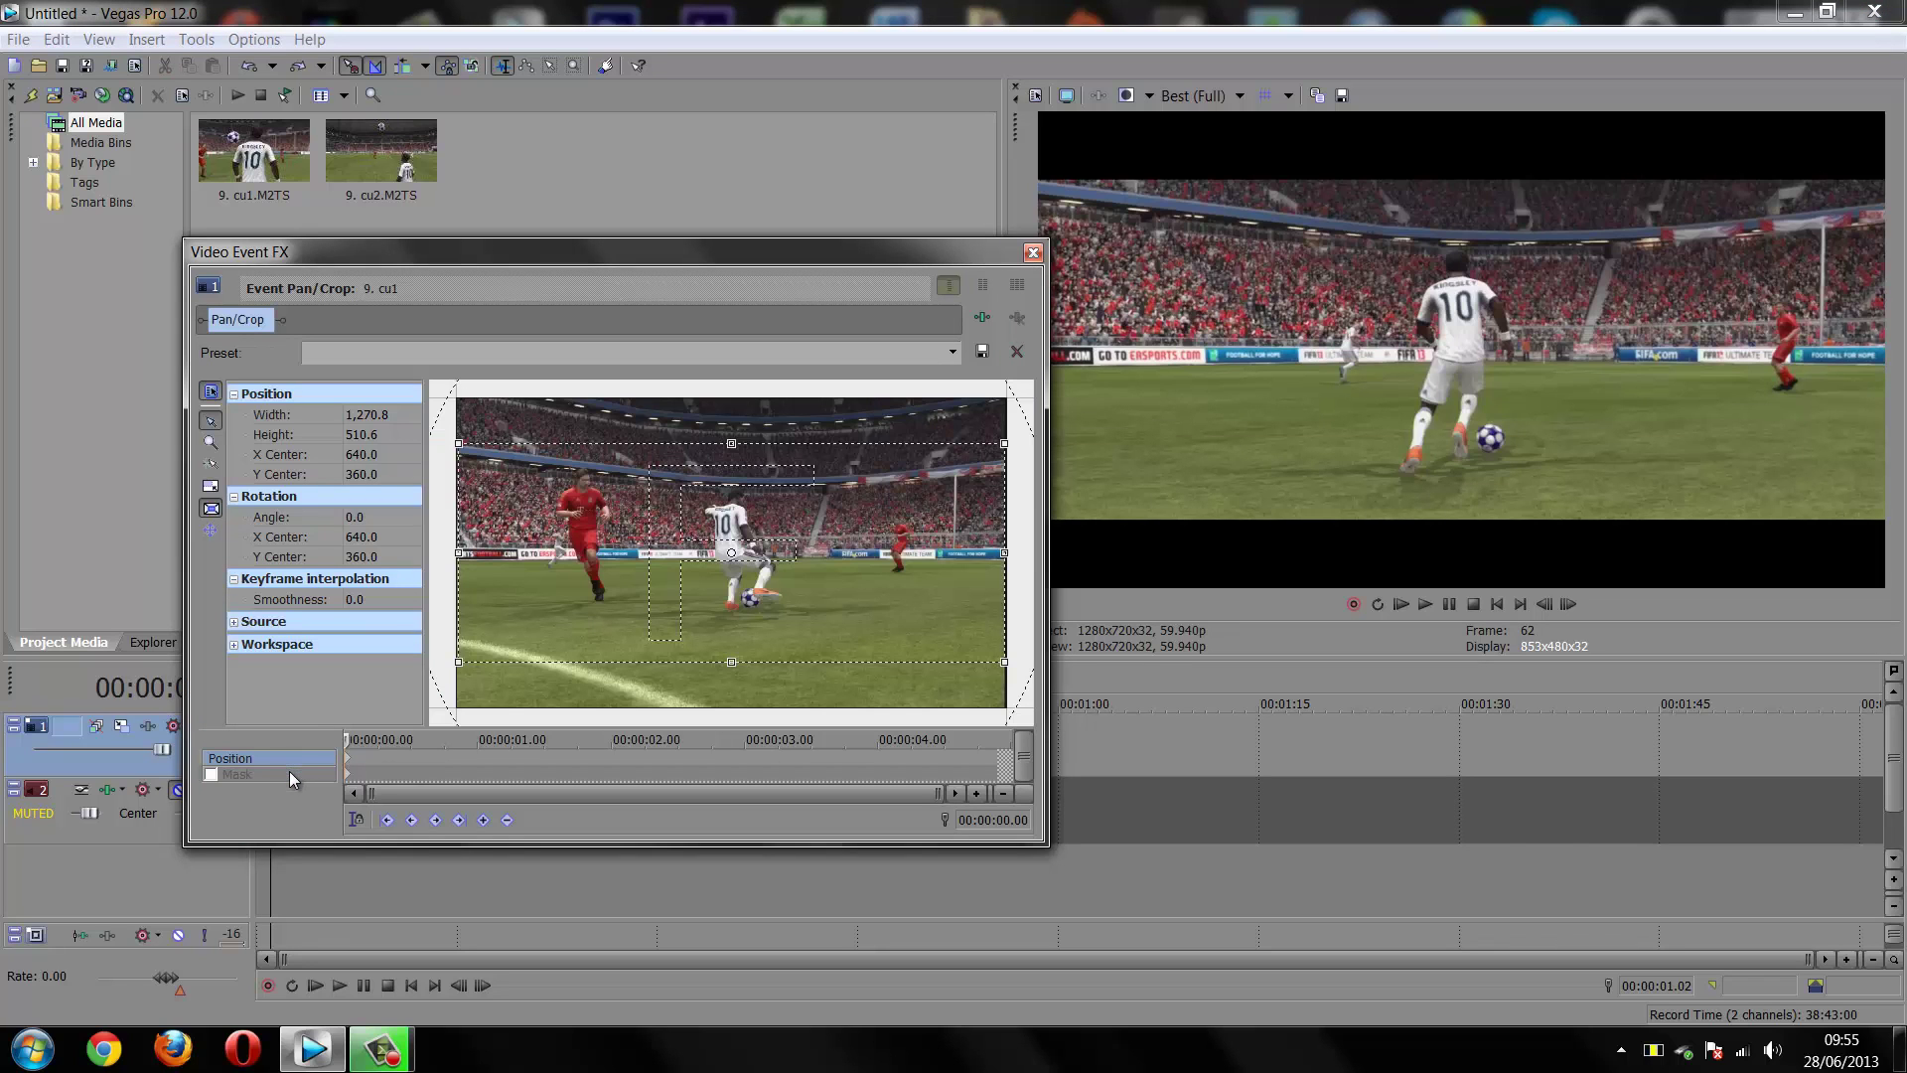
left_click(1031, 253)
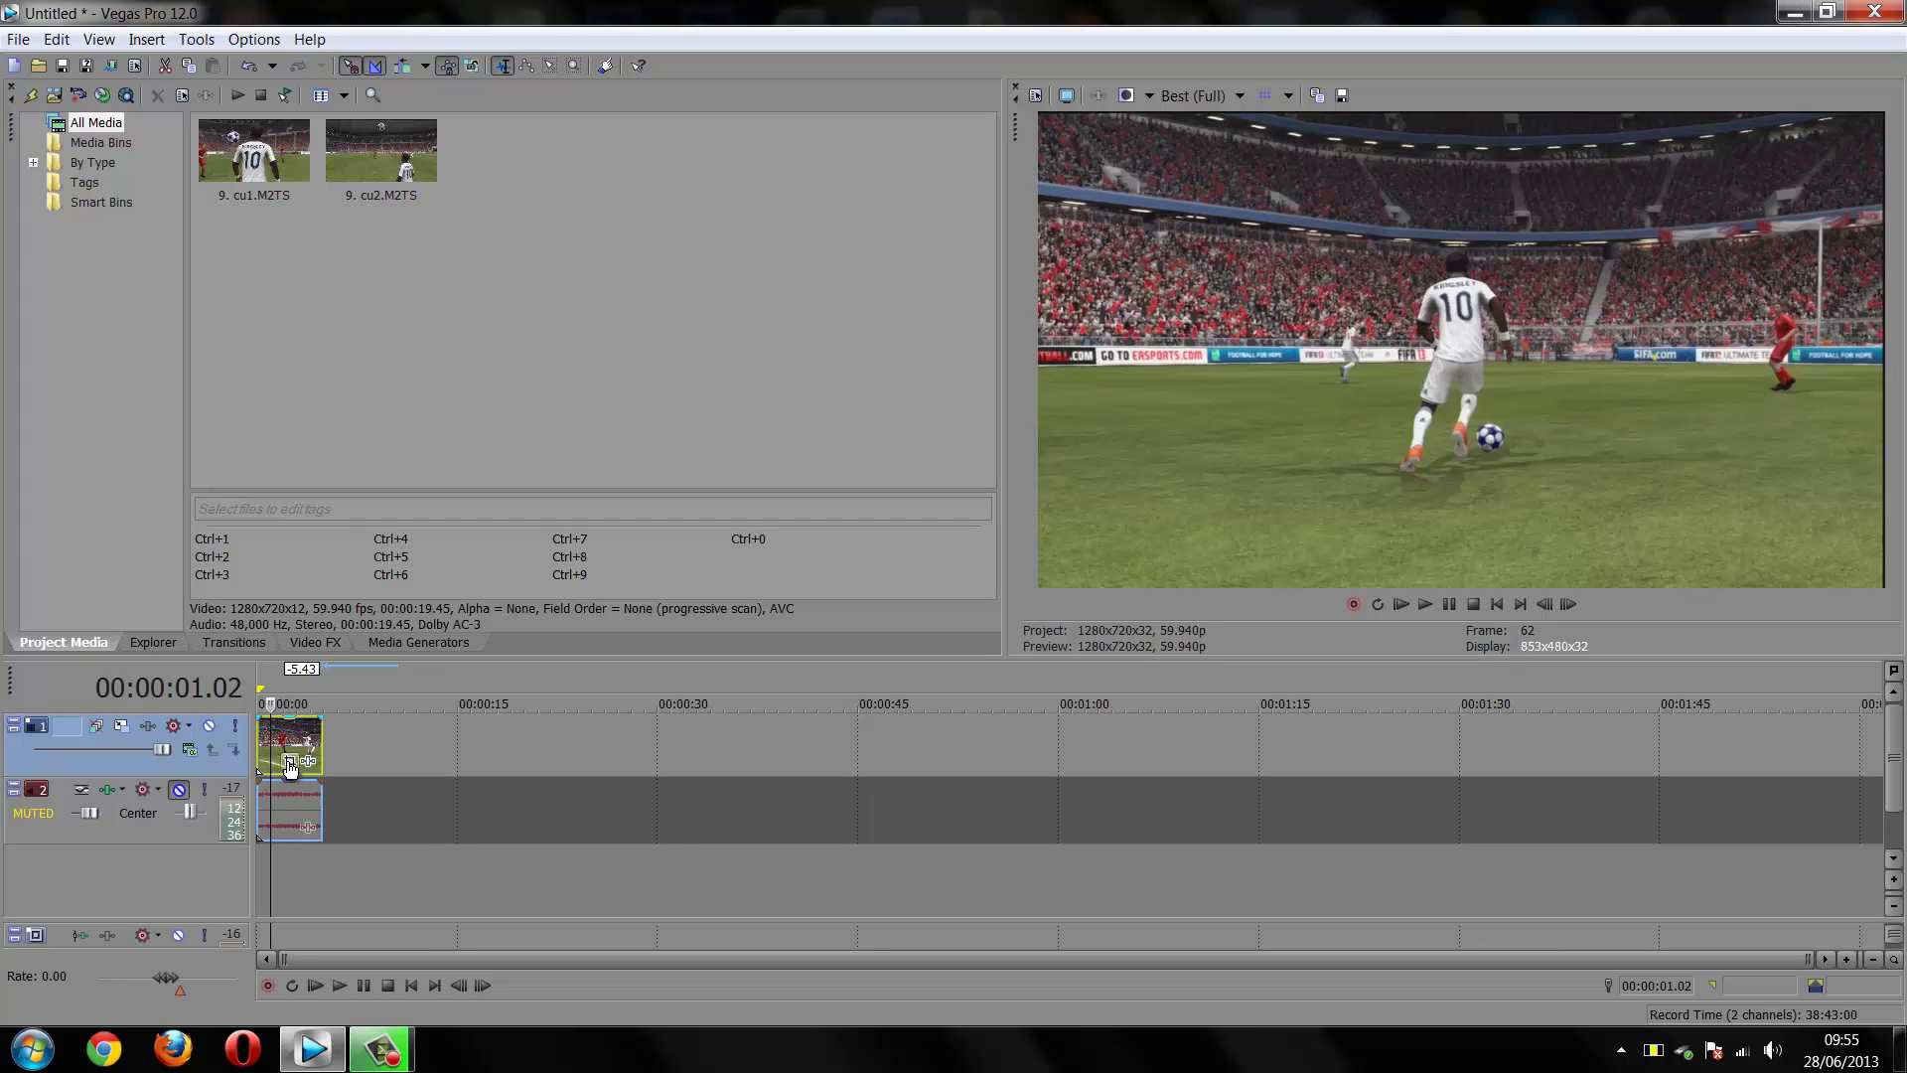
left_click(289, 762)
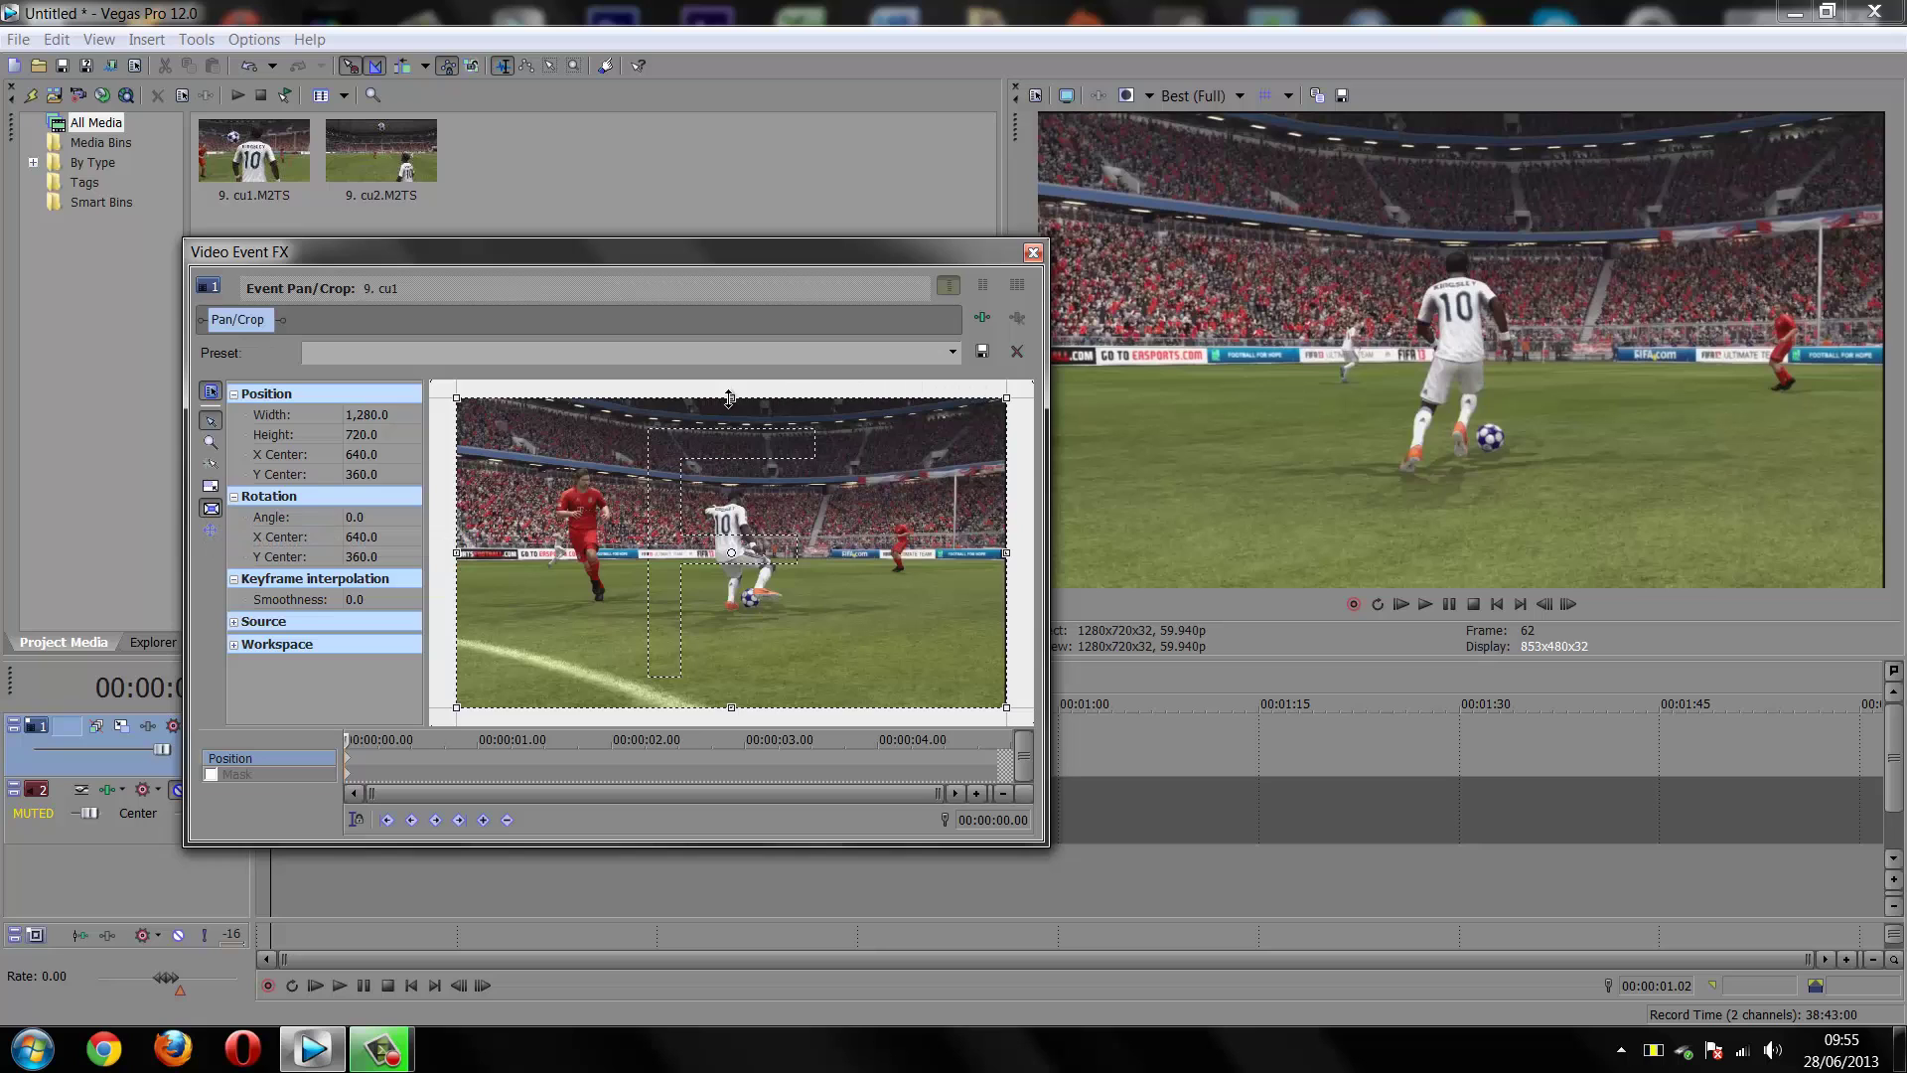
mouse_move(732, 400)
left_mouse_down()
mouse_move(719, 467)
mouse_move(716, 431)
left_mouse_up()
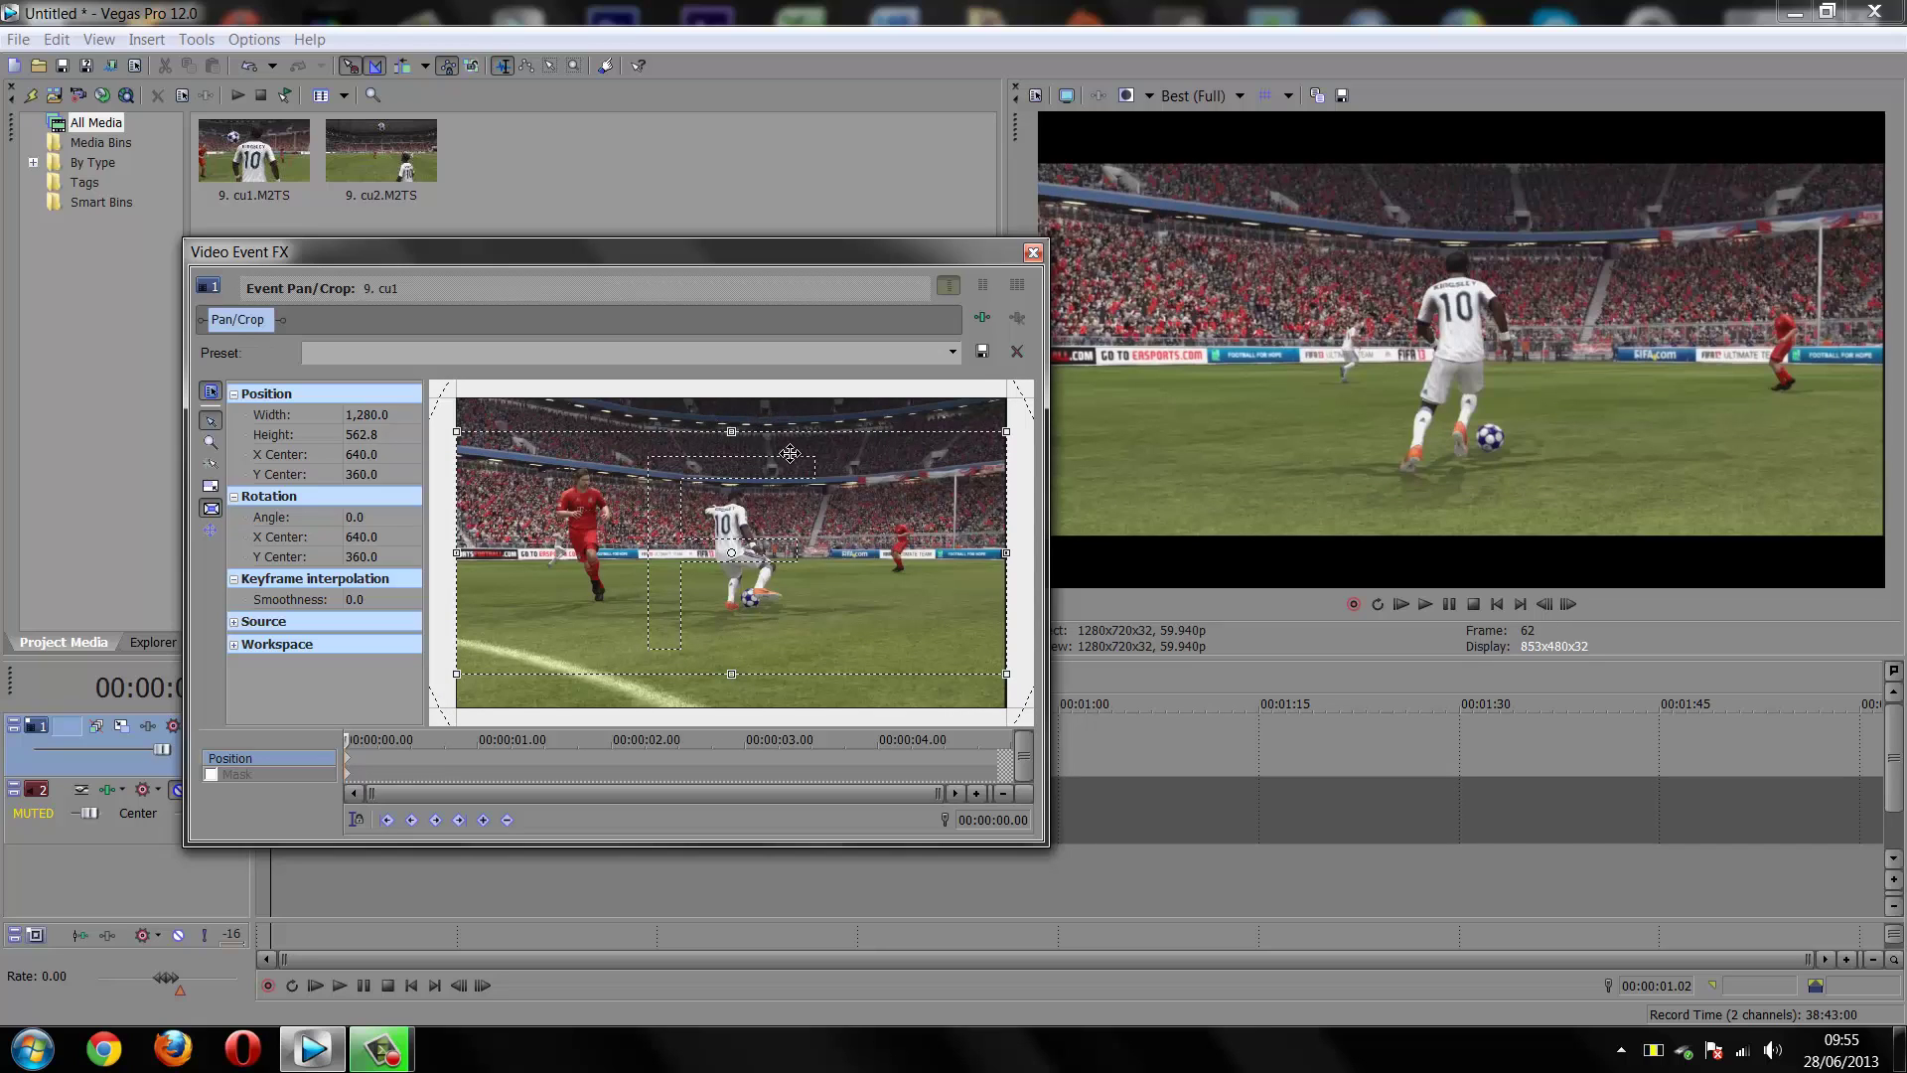
left_click_drag(732, 431, 733, 435)
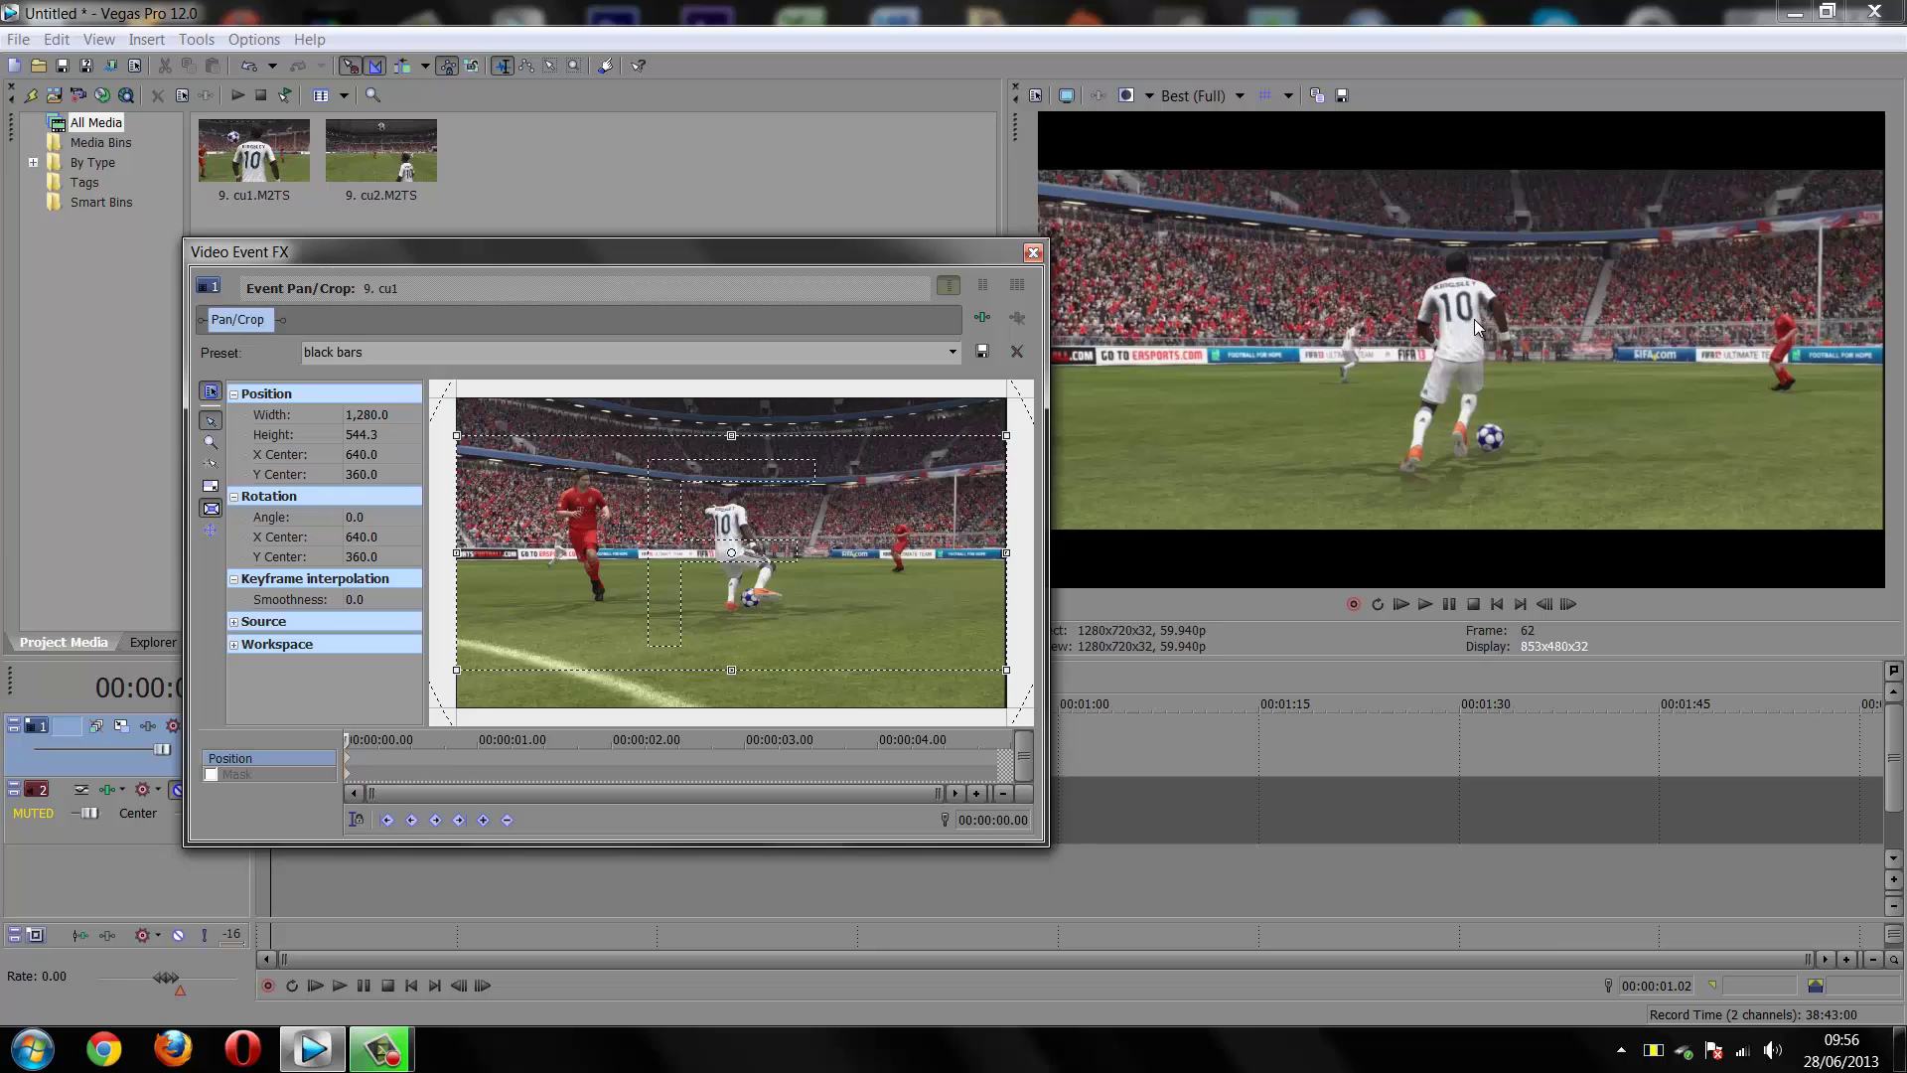
left_click(984, 352)
Replace cu1 on the timeline with clip cu2.M2TS at the timeline start
left_click(1033, 251)
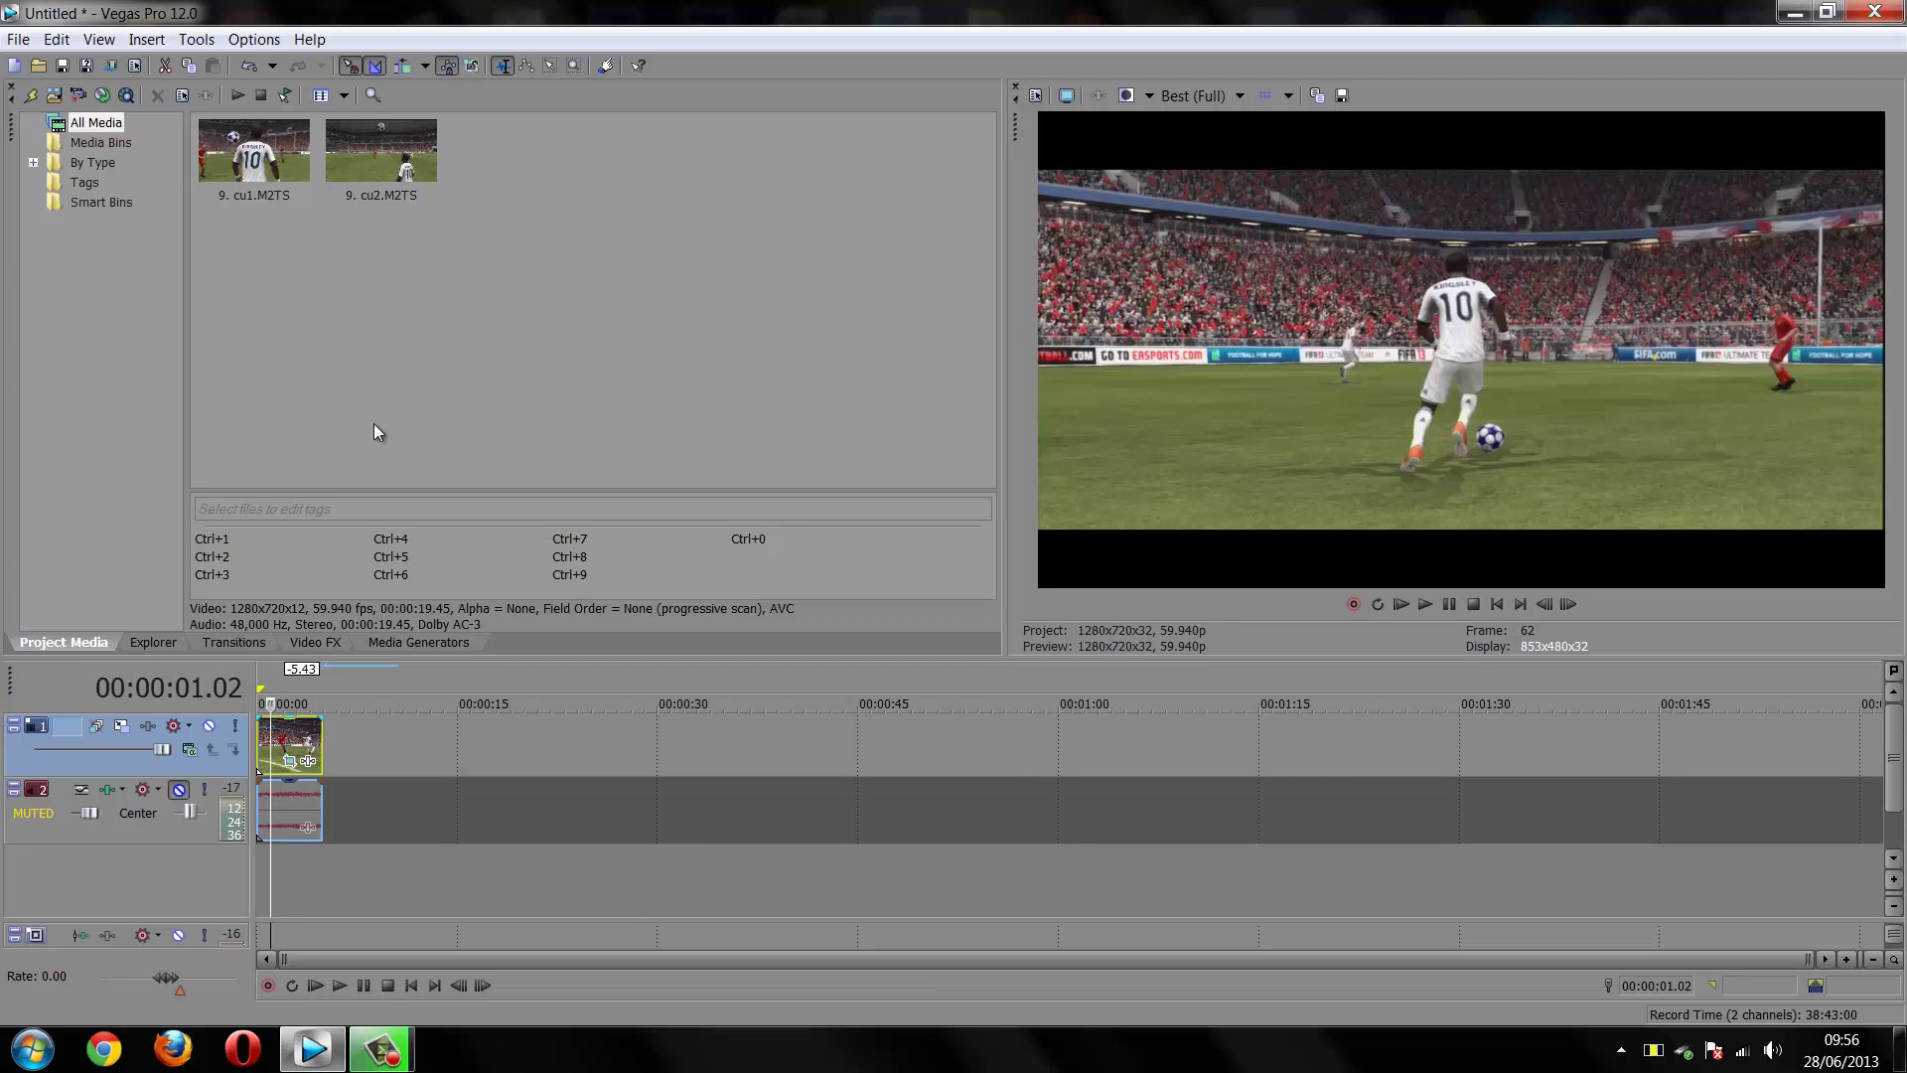
key("Delete")
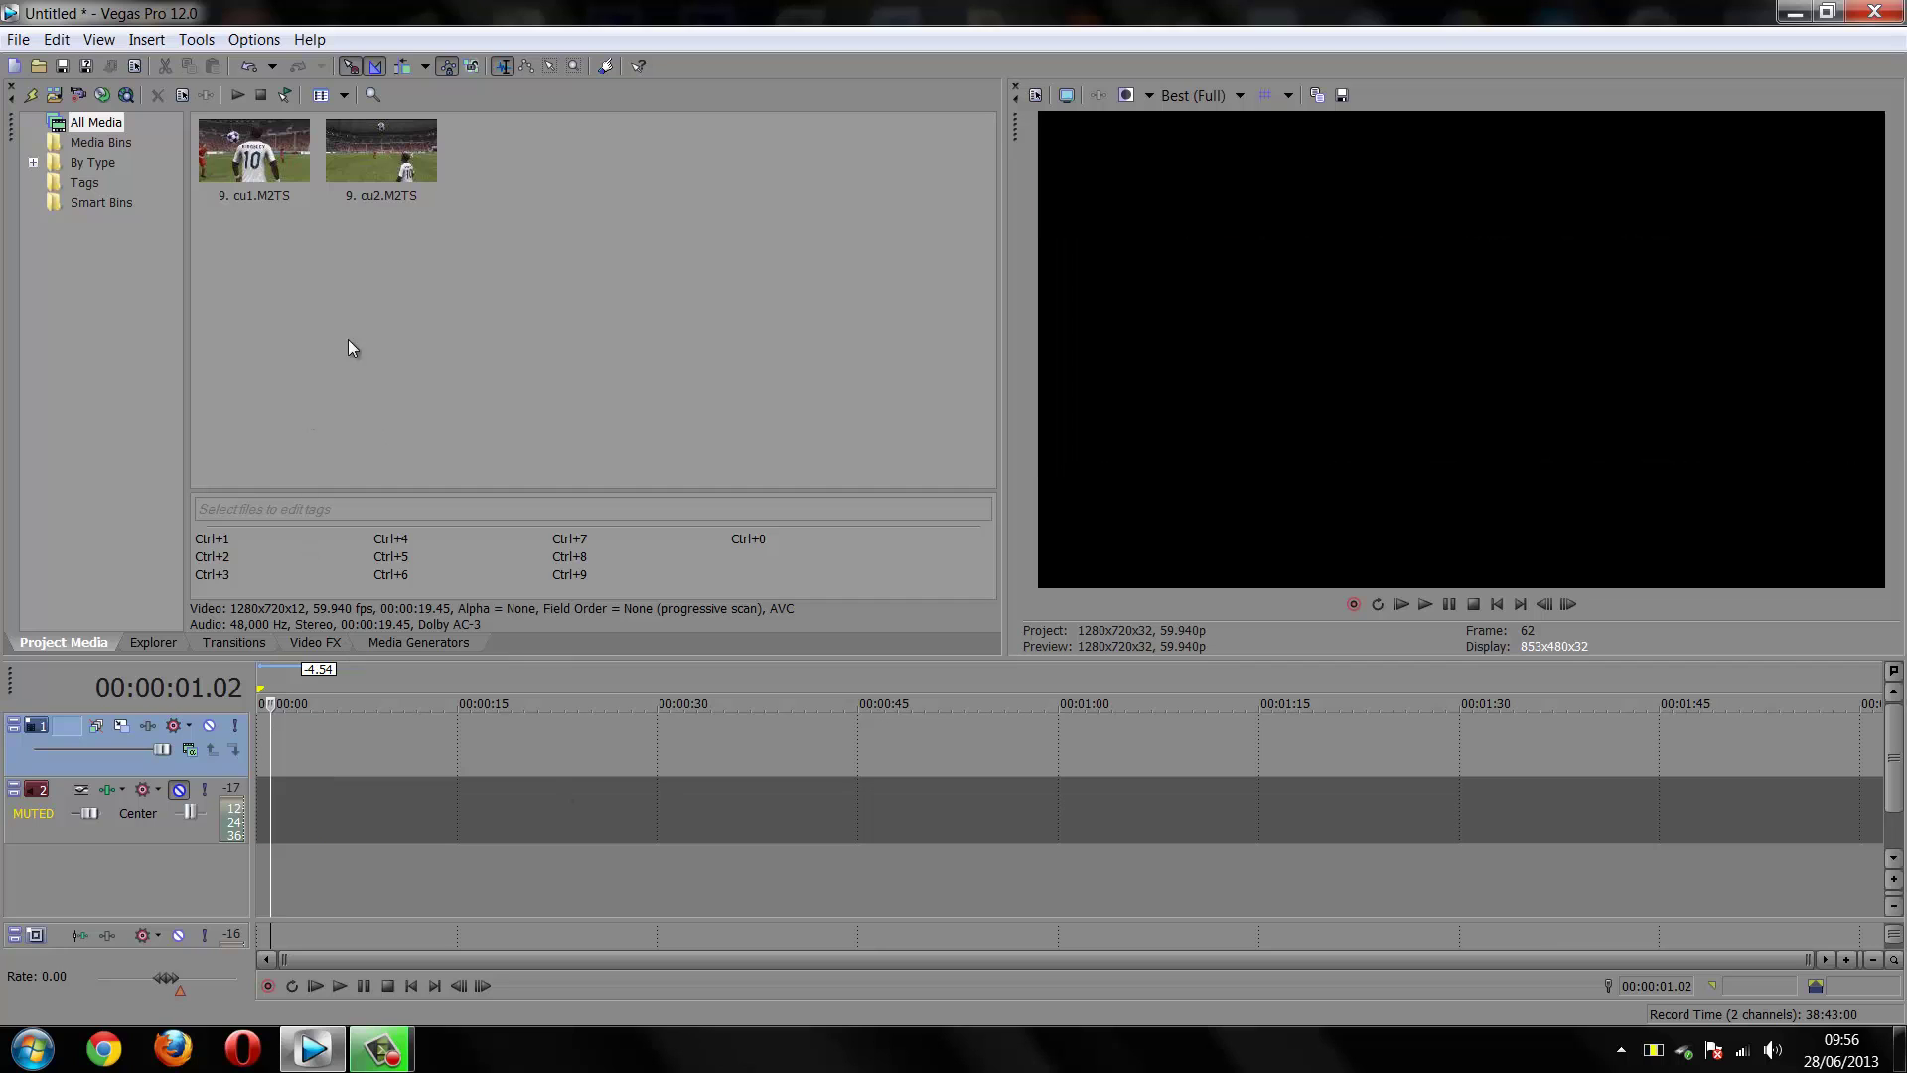
left_click_drag(408, 161, 259, 747)
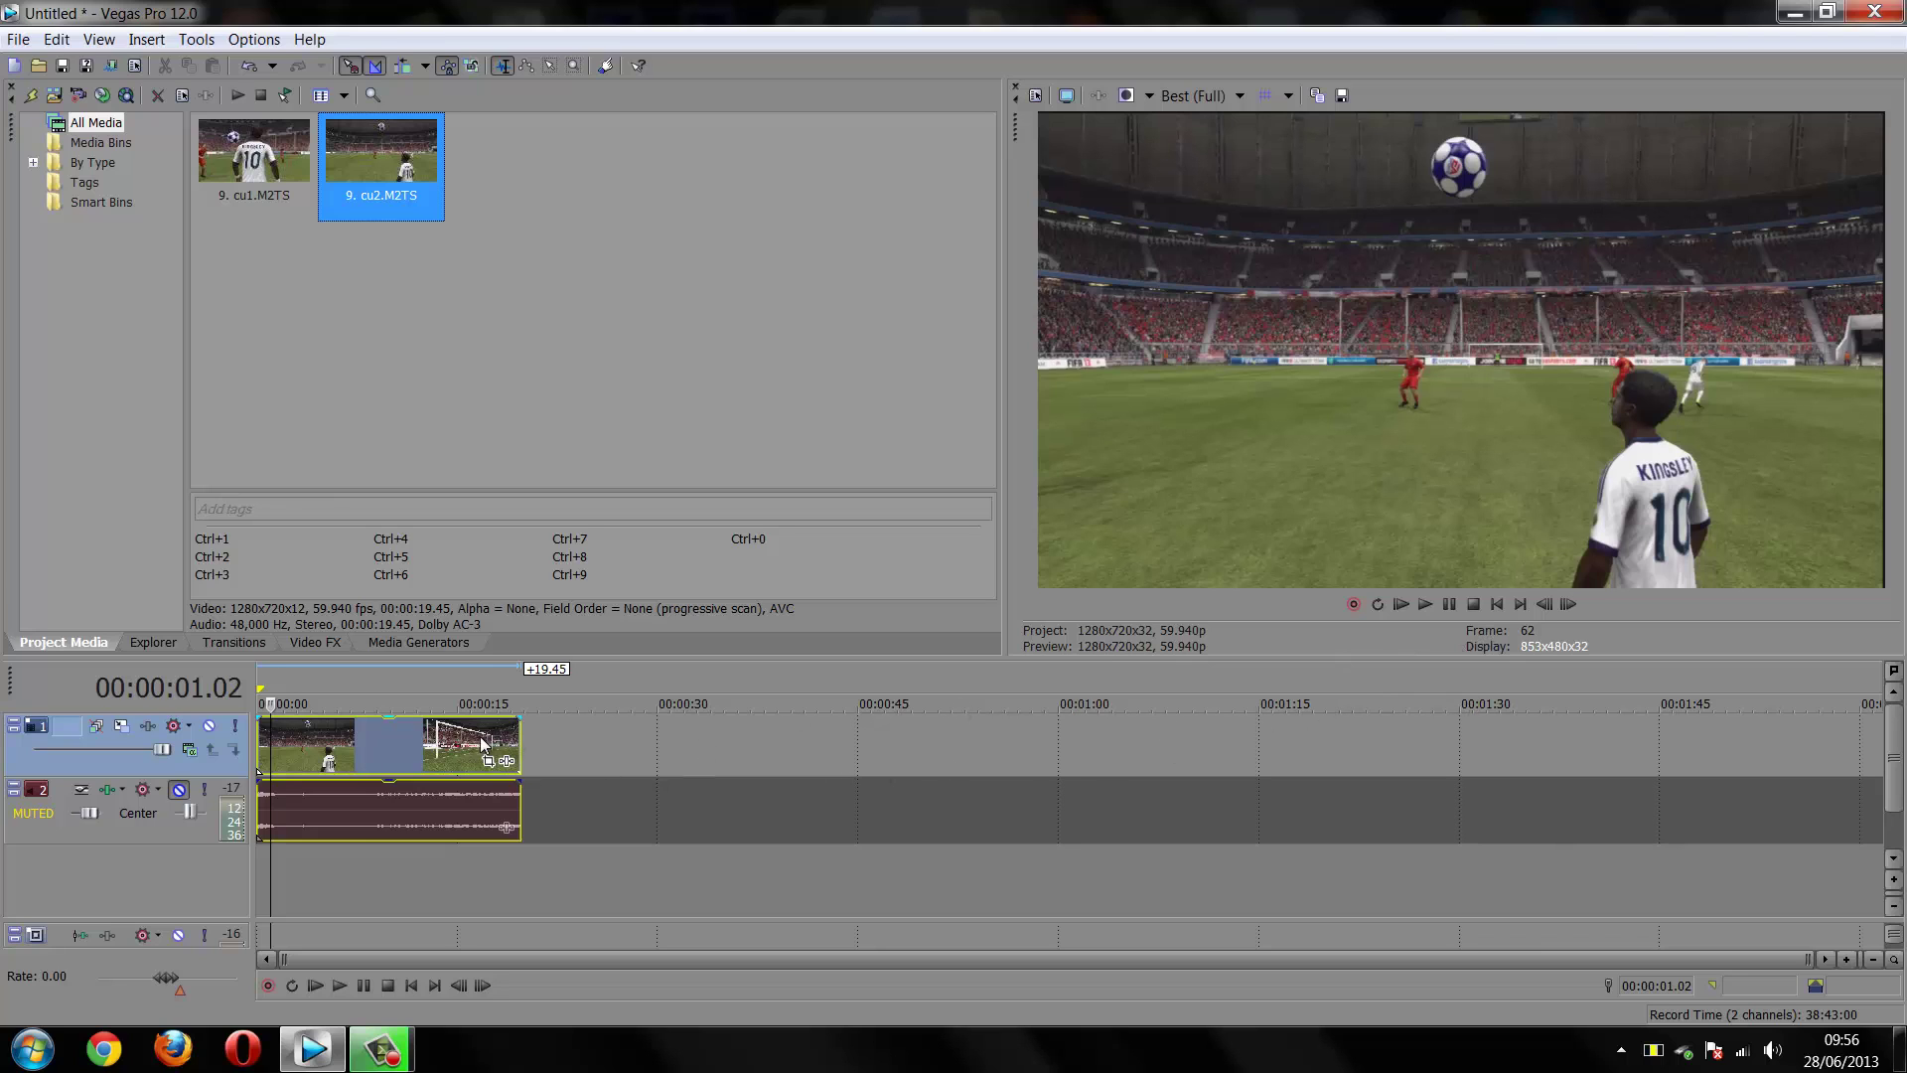
Apply the 'black bars' Pan/Crop preset to cu2, narrowing the width to 1,270.8
left_click(486, 762)
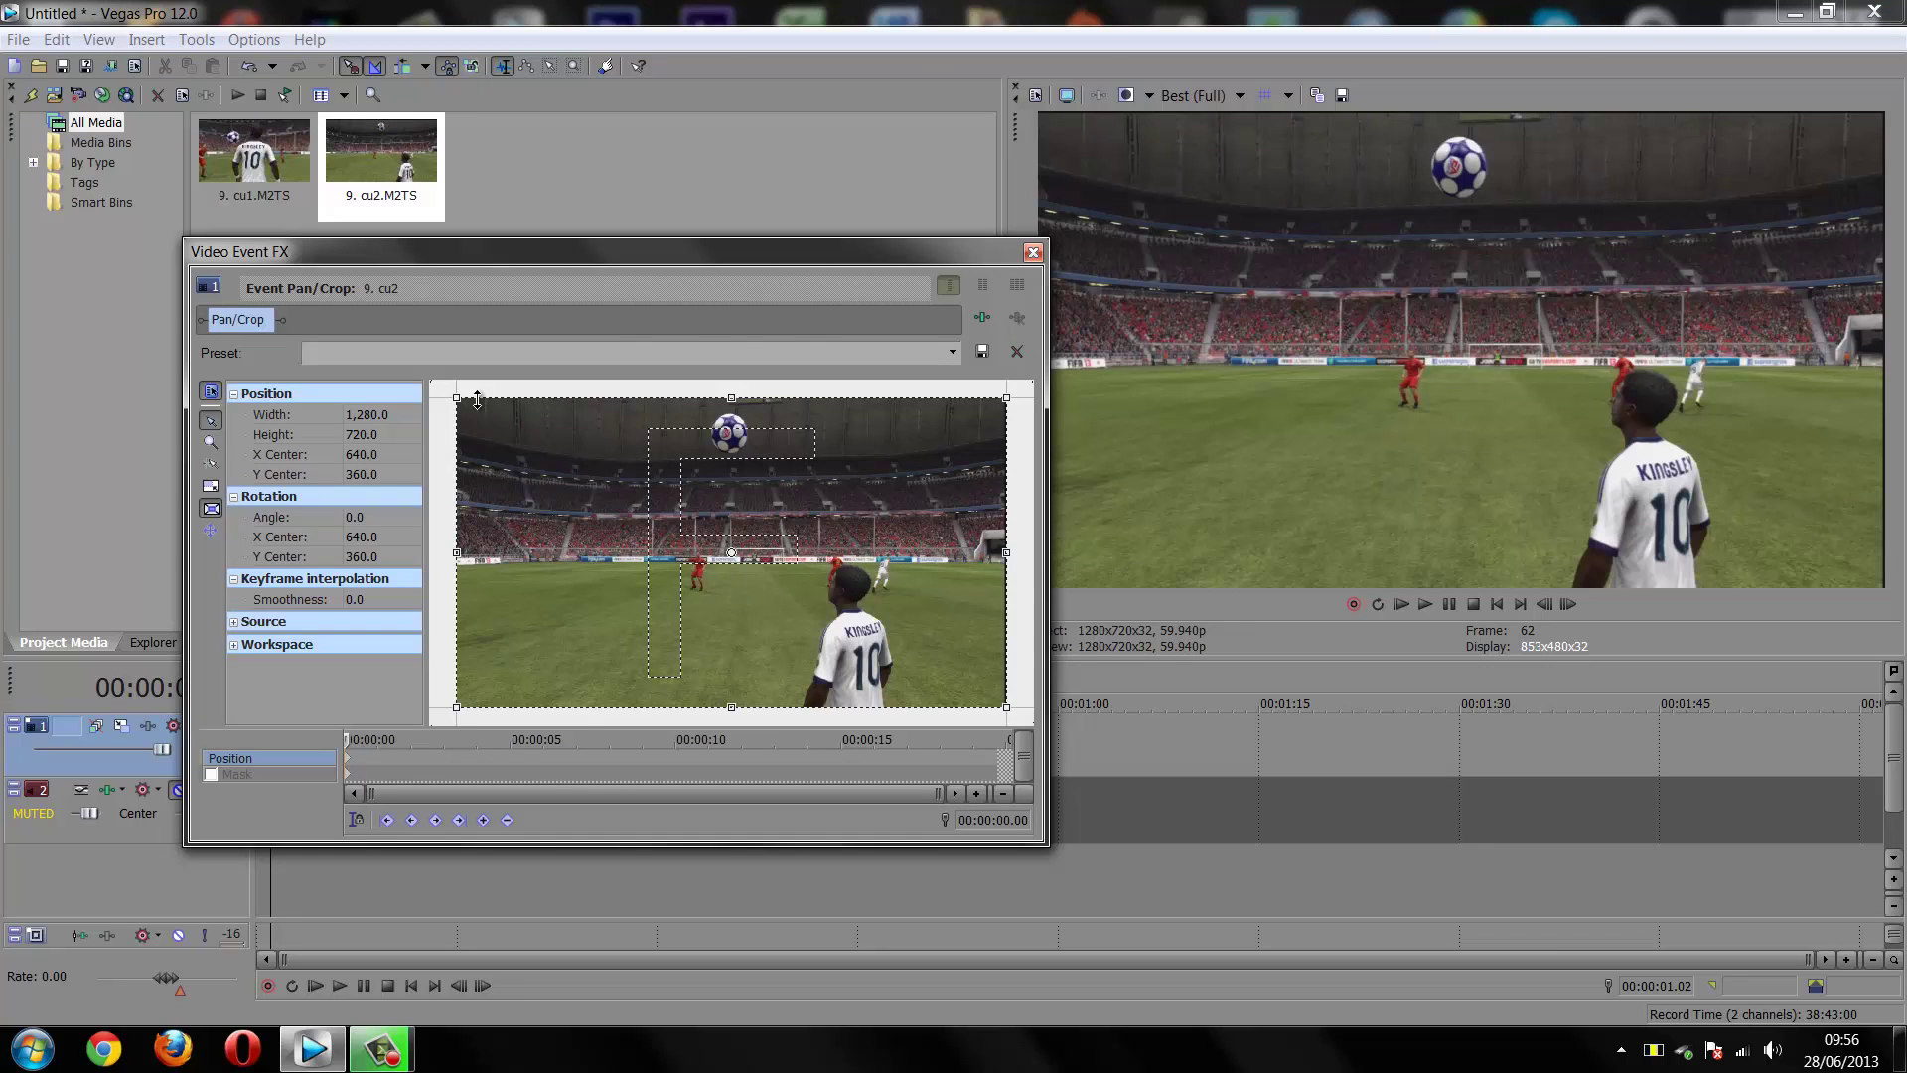
left_click(951, 351)
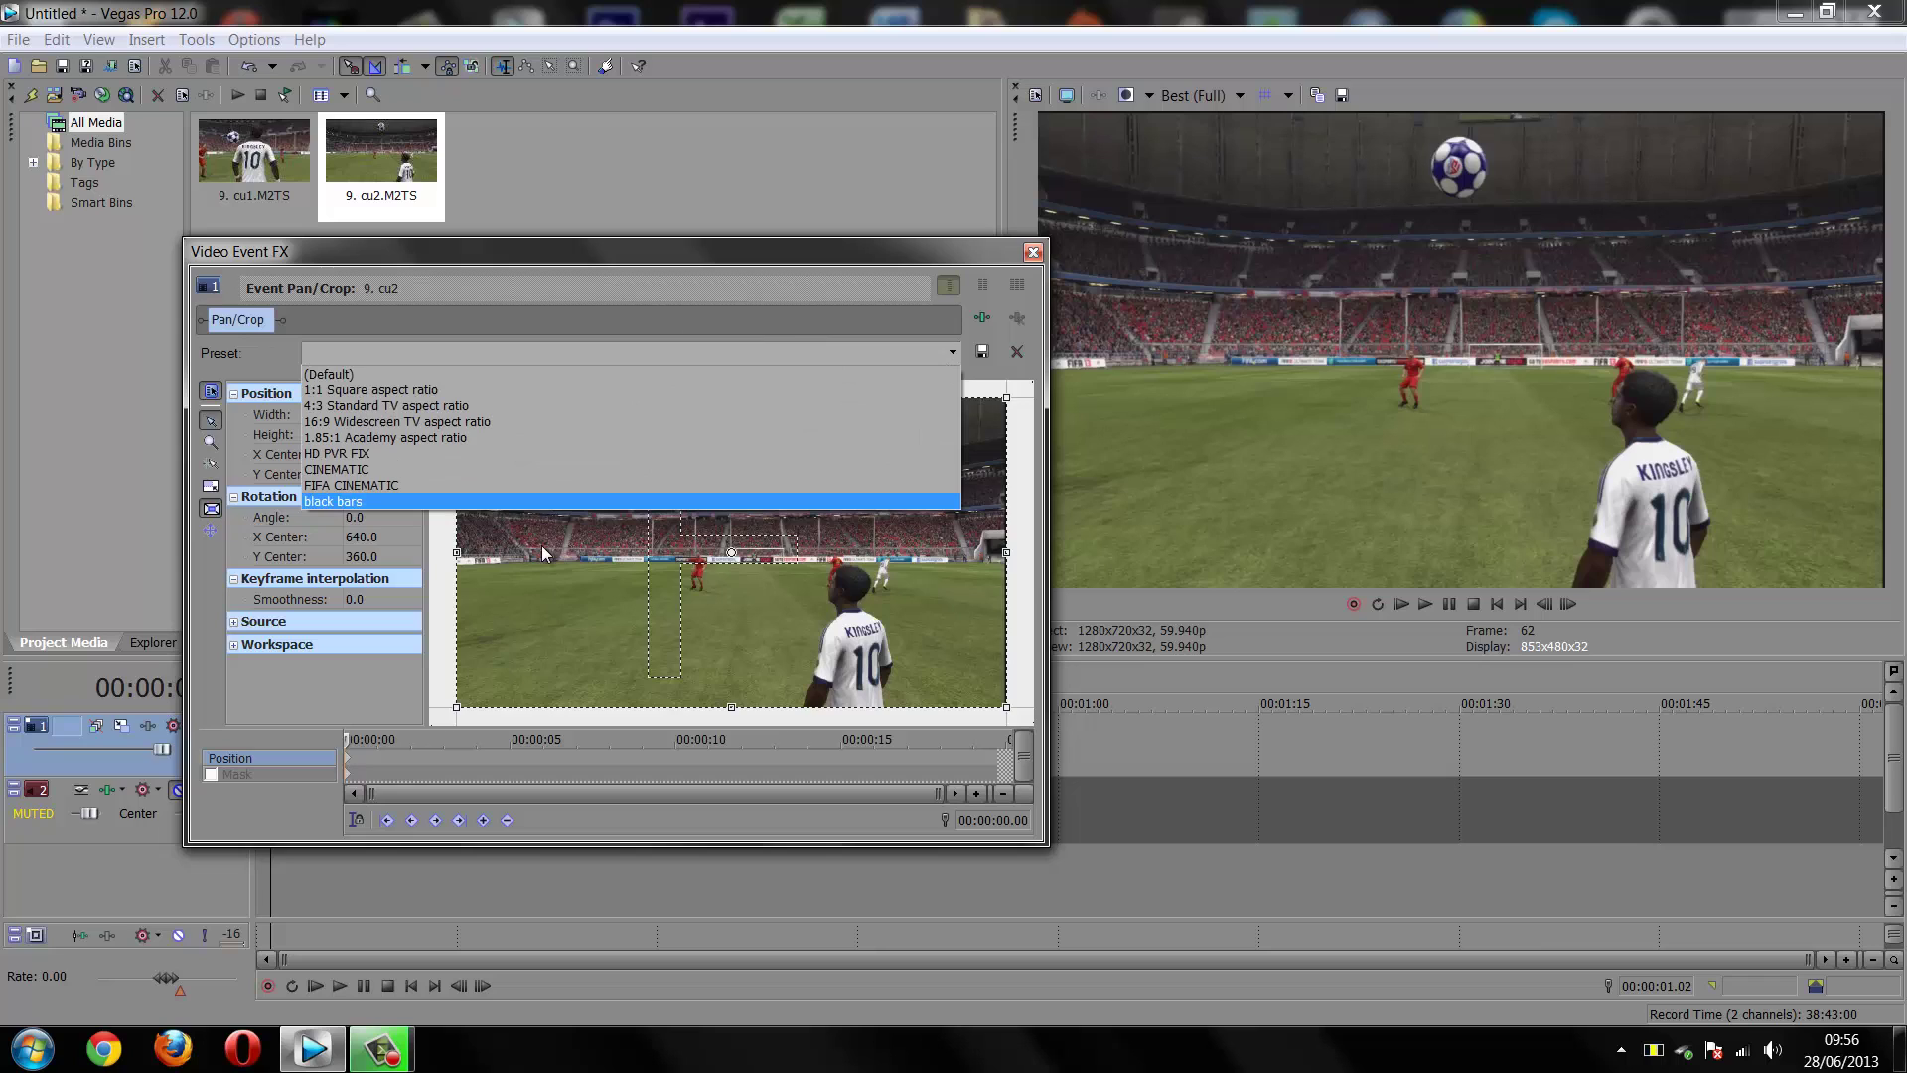
left_click(524, 504)
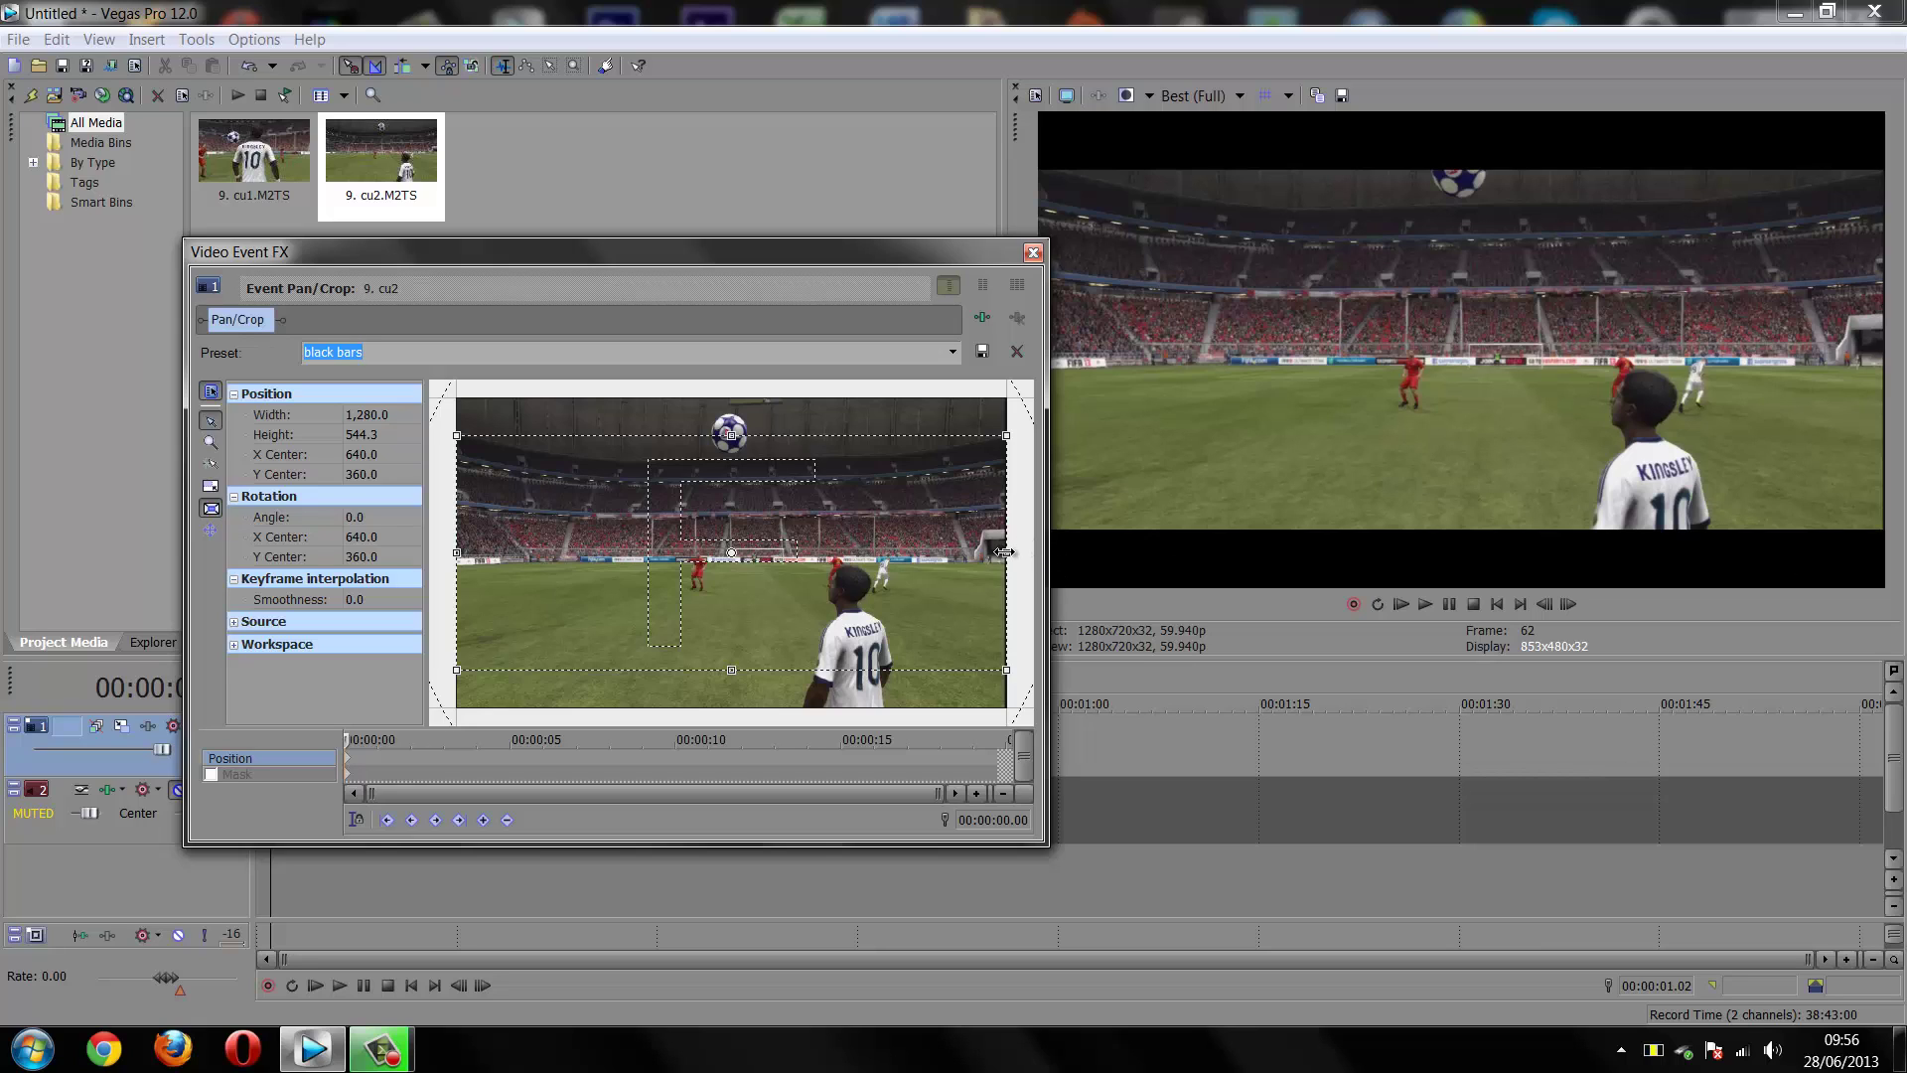
left_click_drag(1006, 552, 1004, 553)
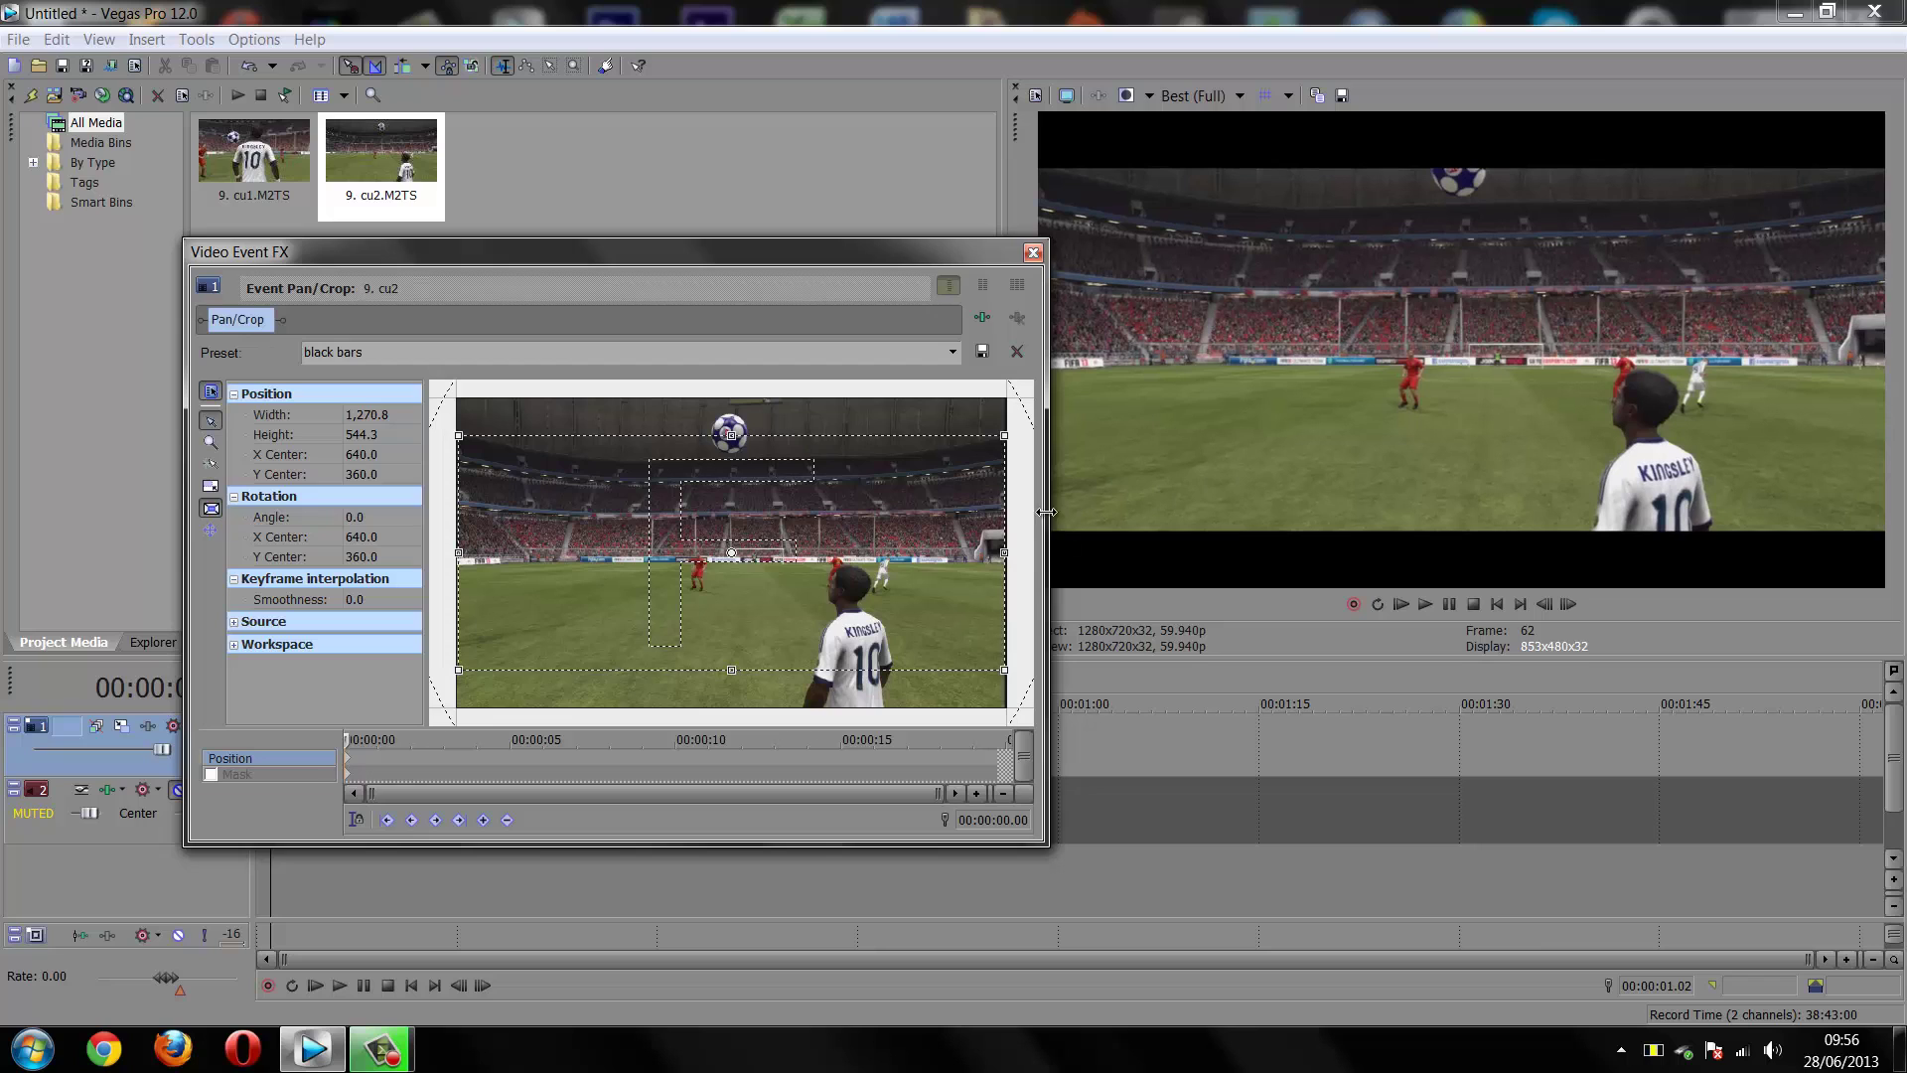
Trim the clip to the 5.48–9.24 second section and move it to the timeline start
left_click(1033, 252)
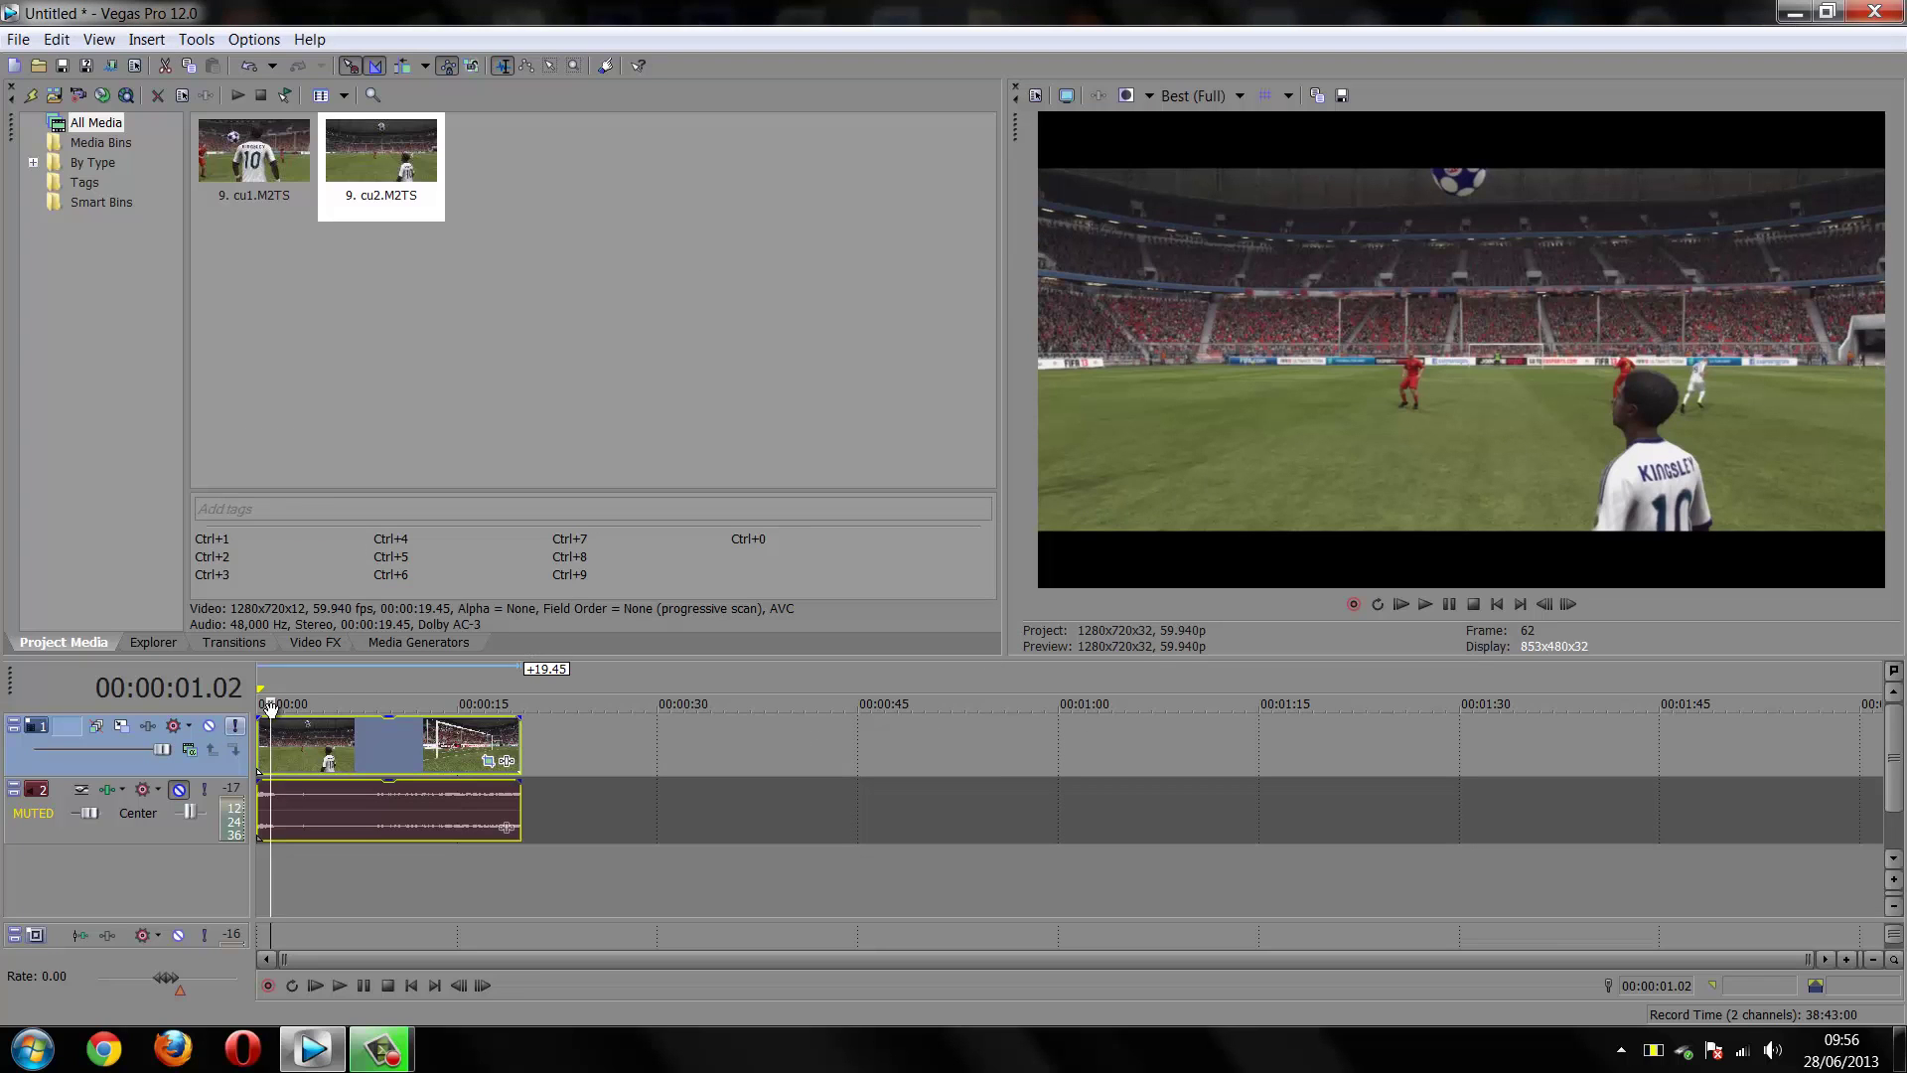
left_click(334, 685)
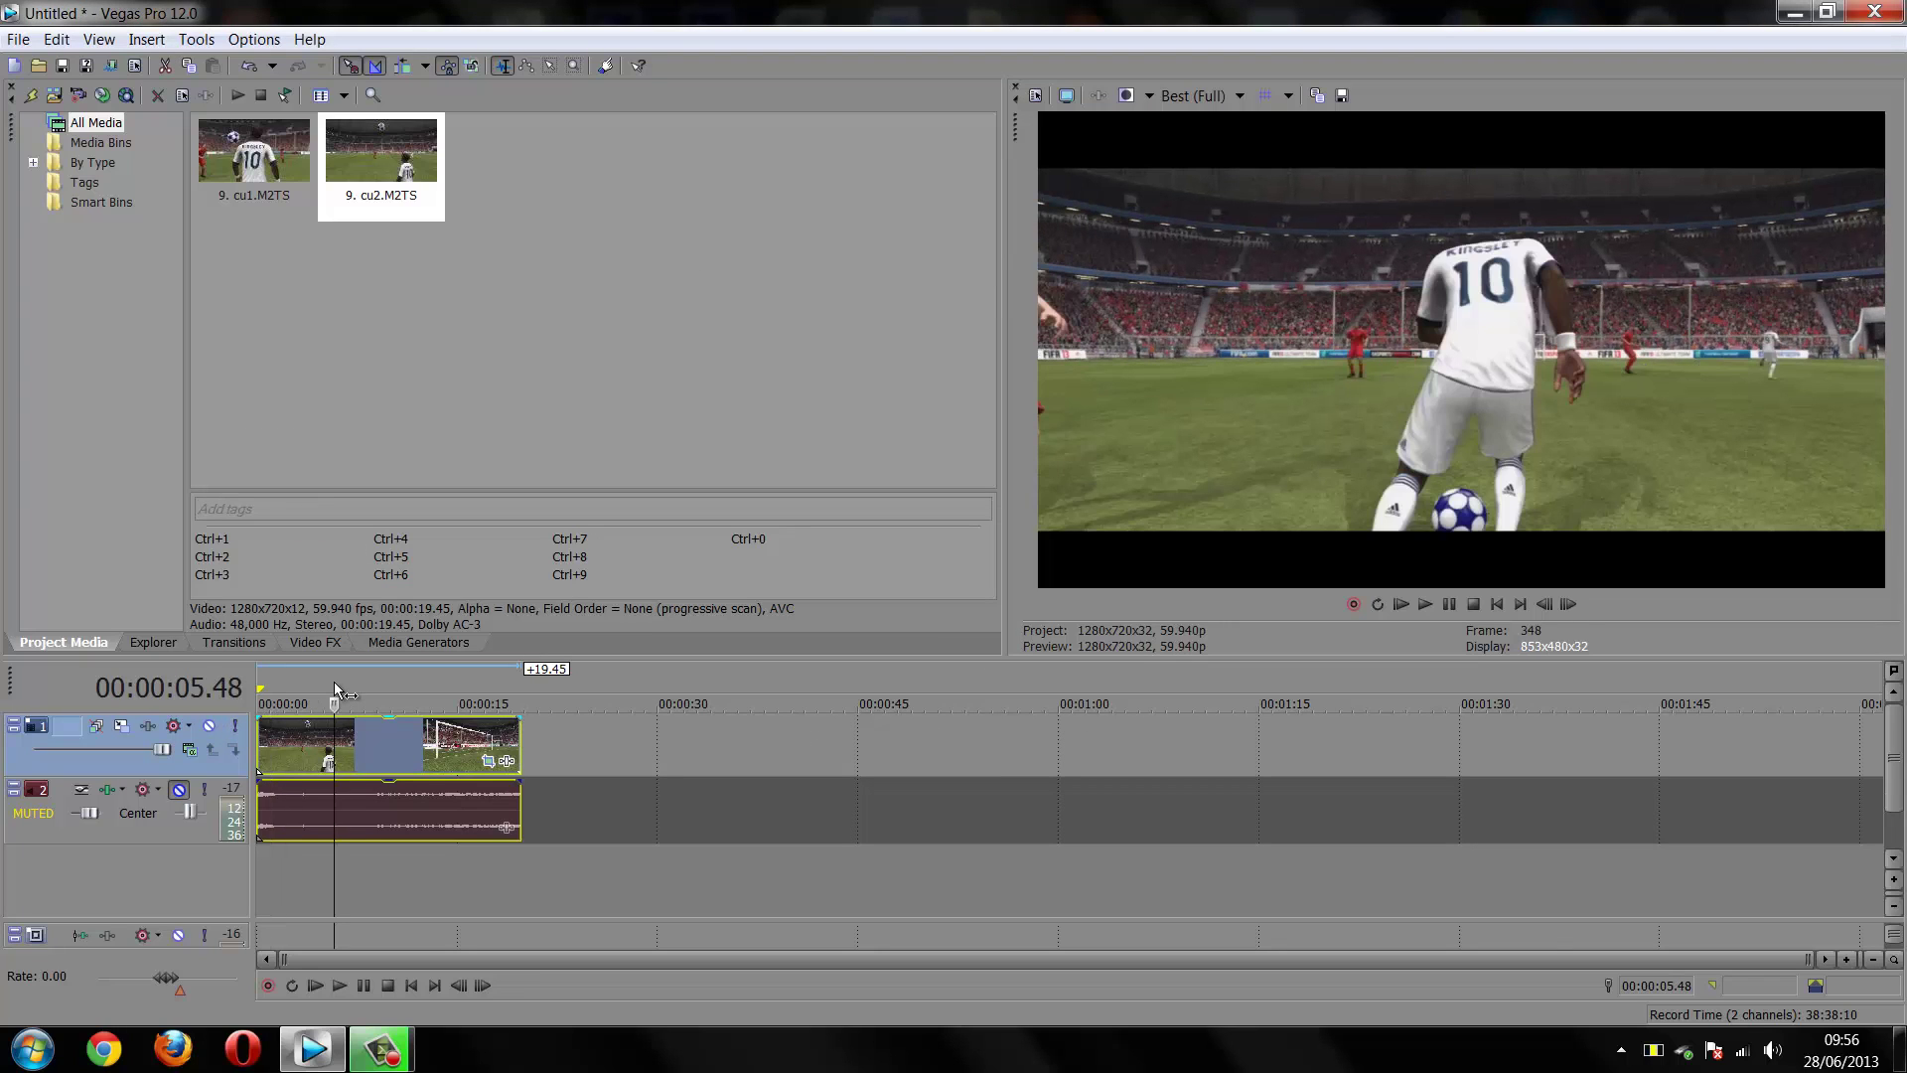
key("s")
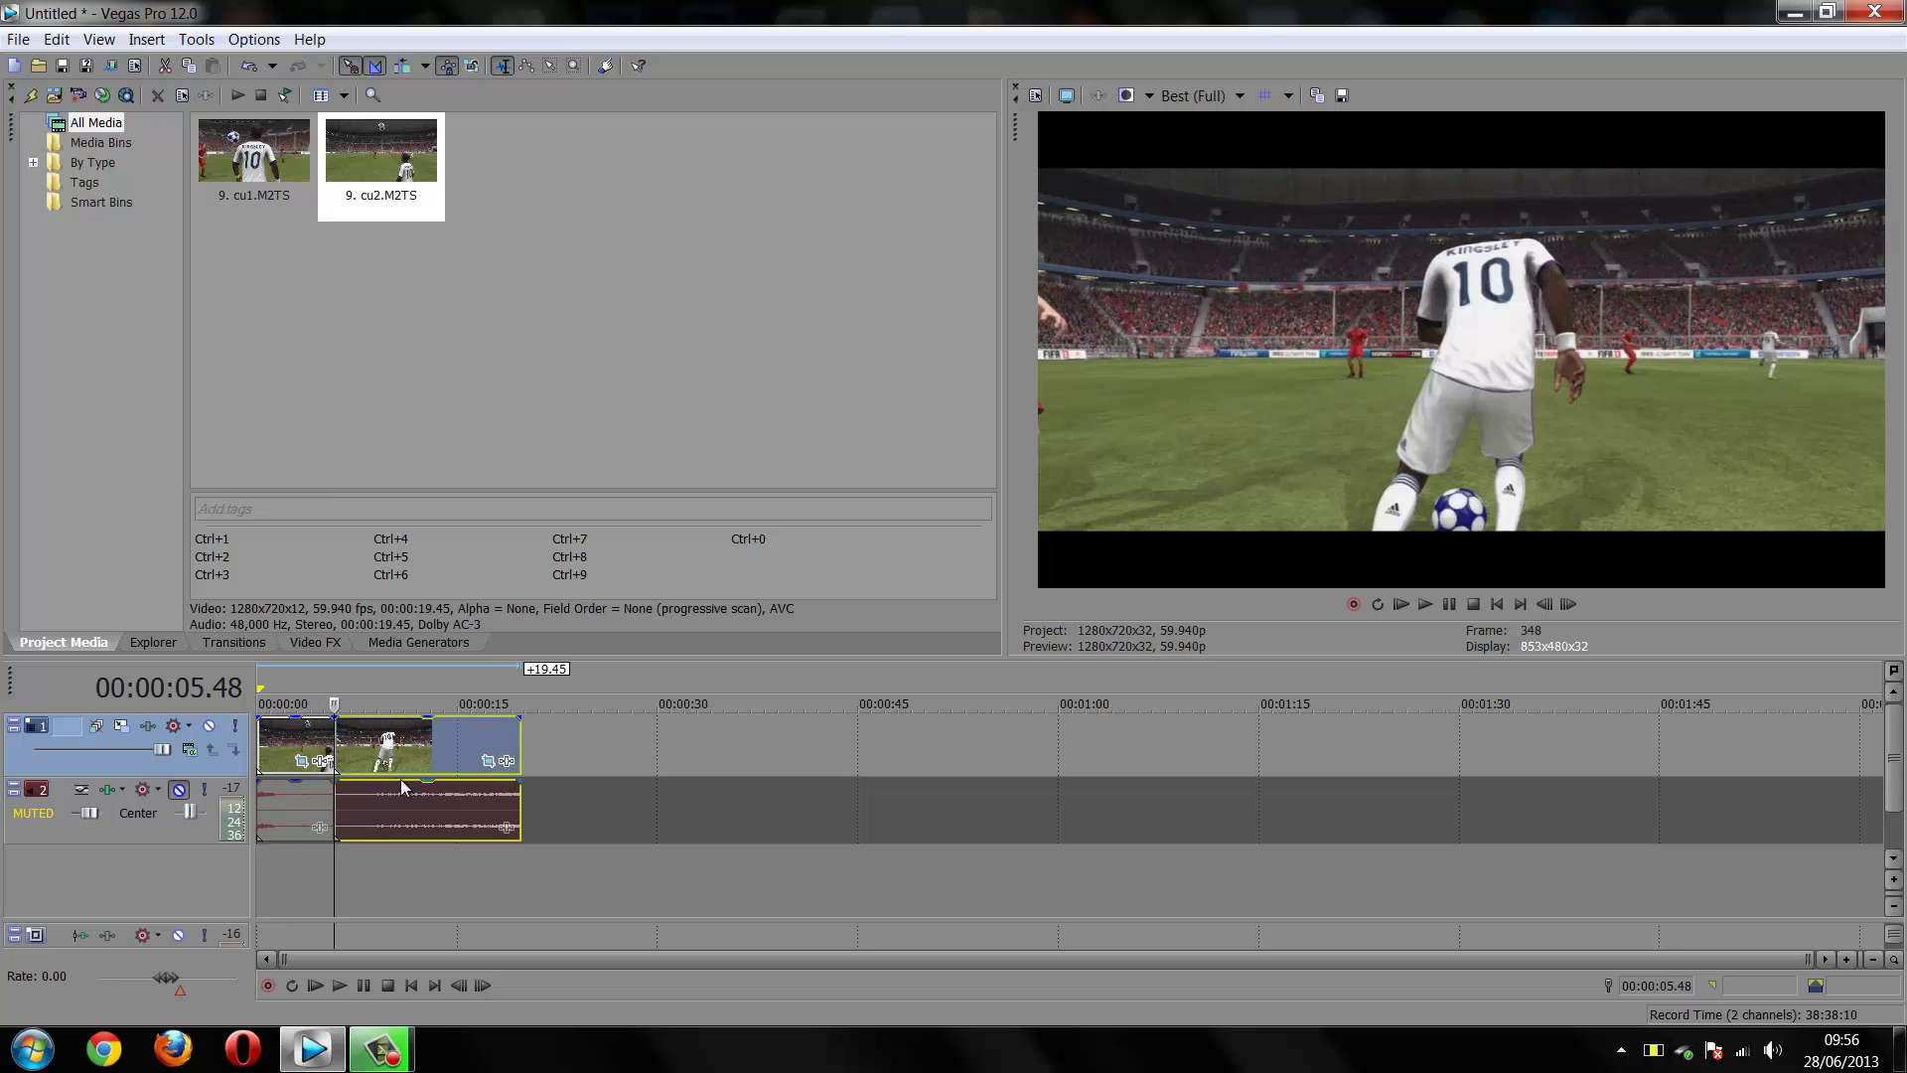
key("space")
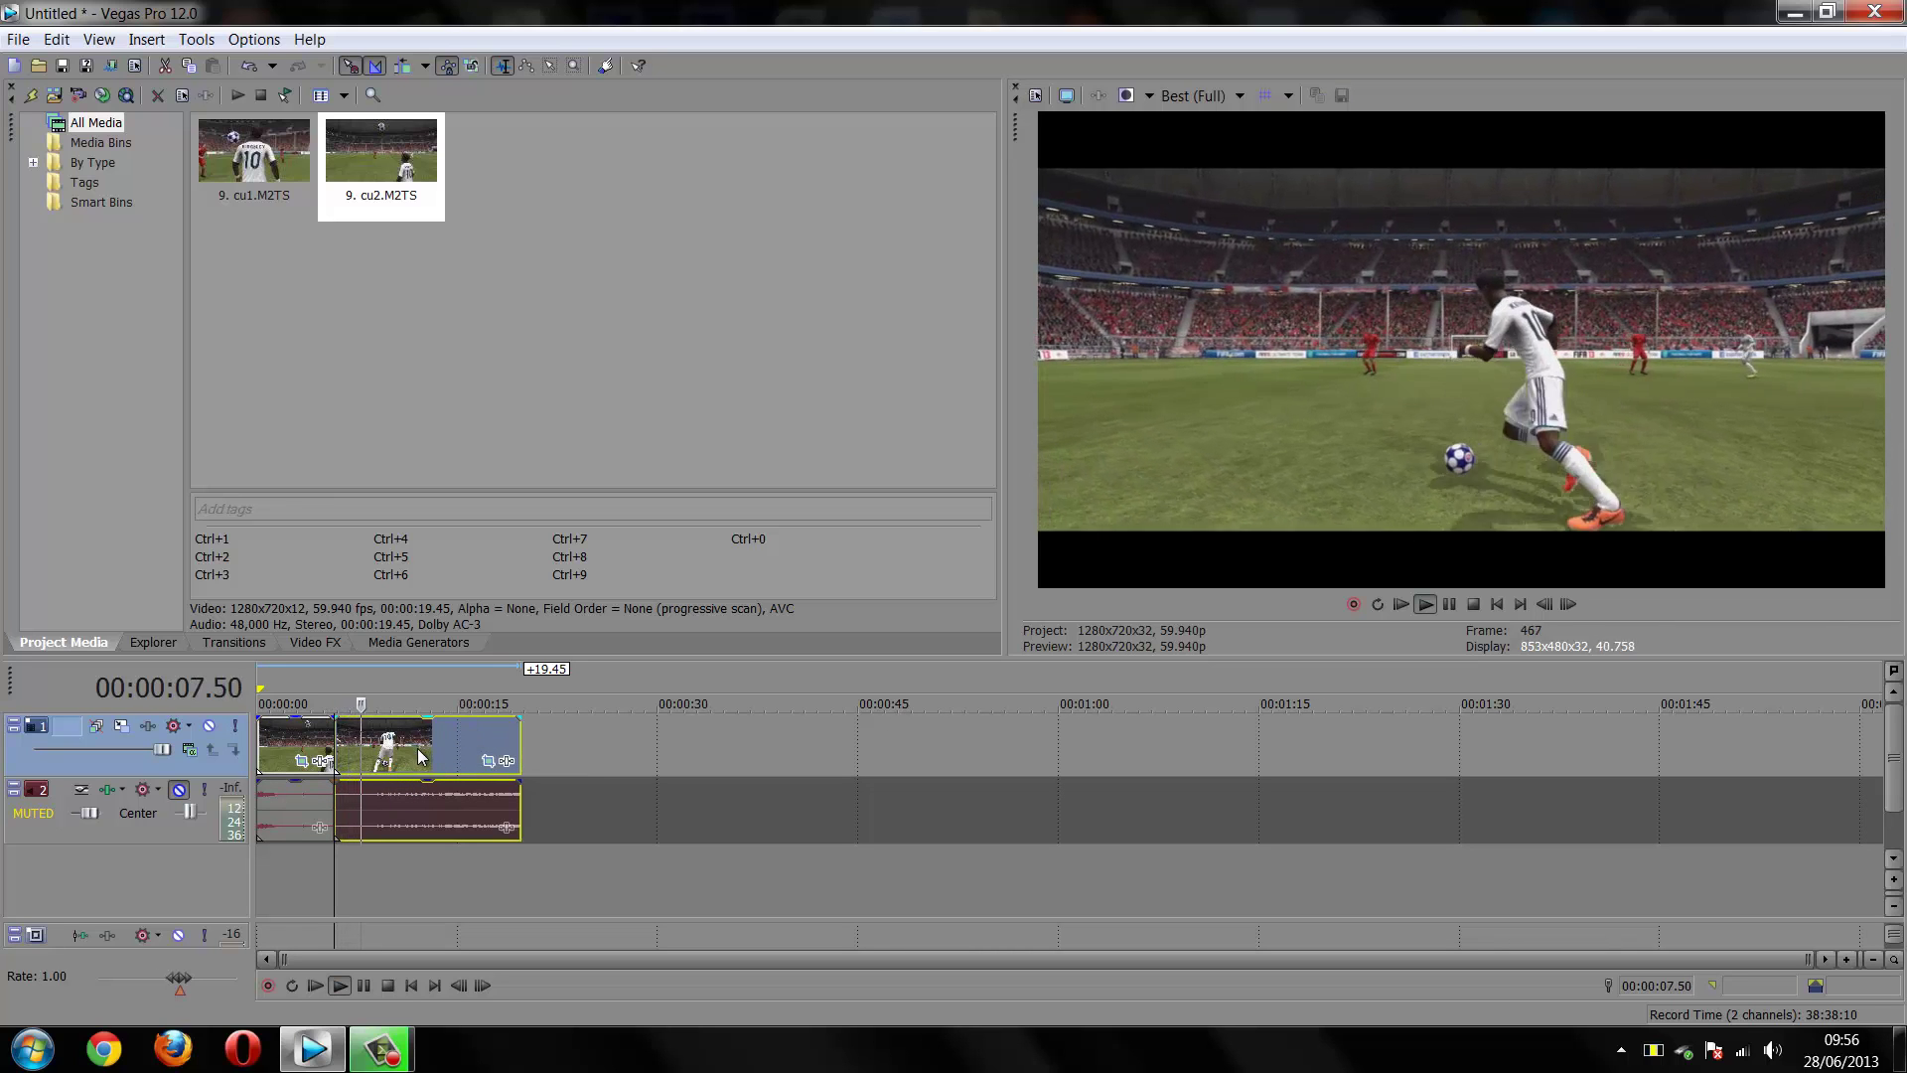
key("Return")
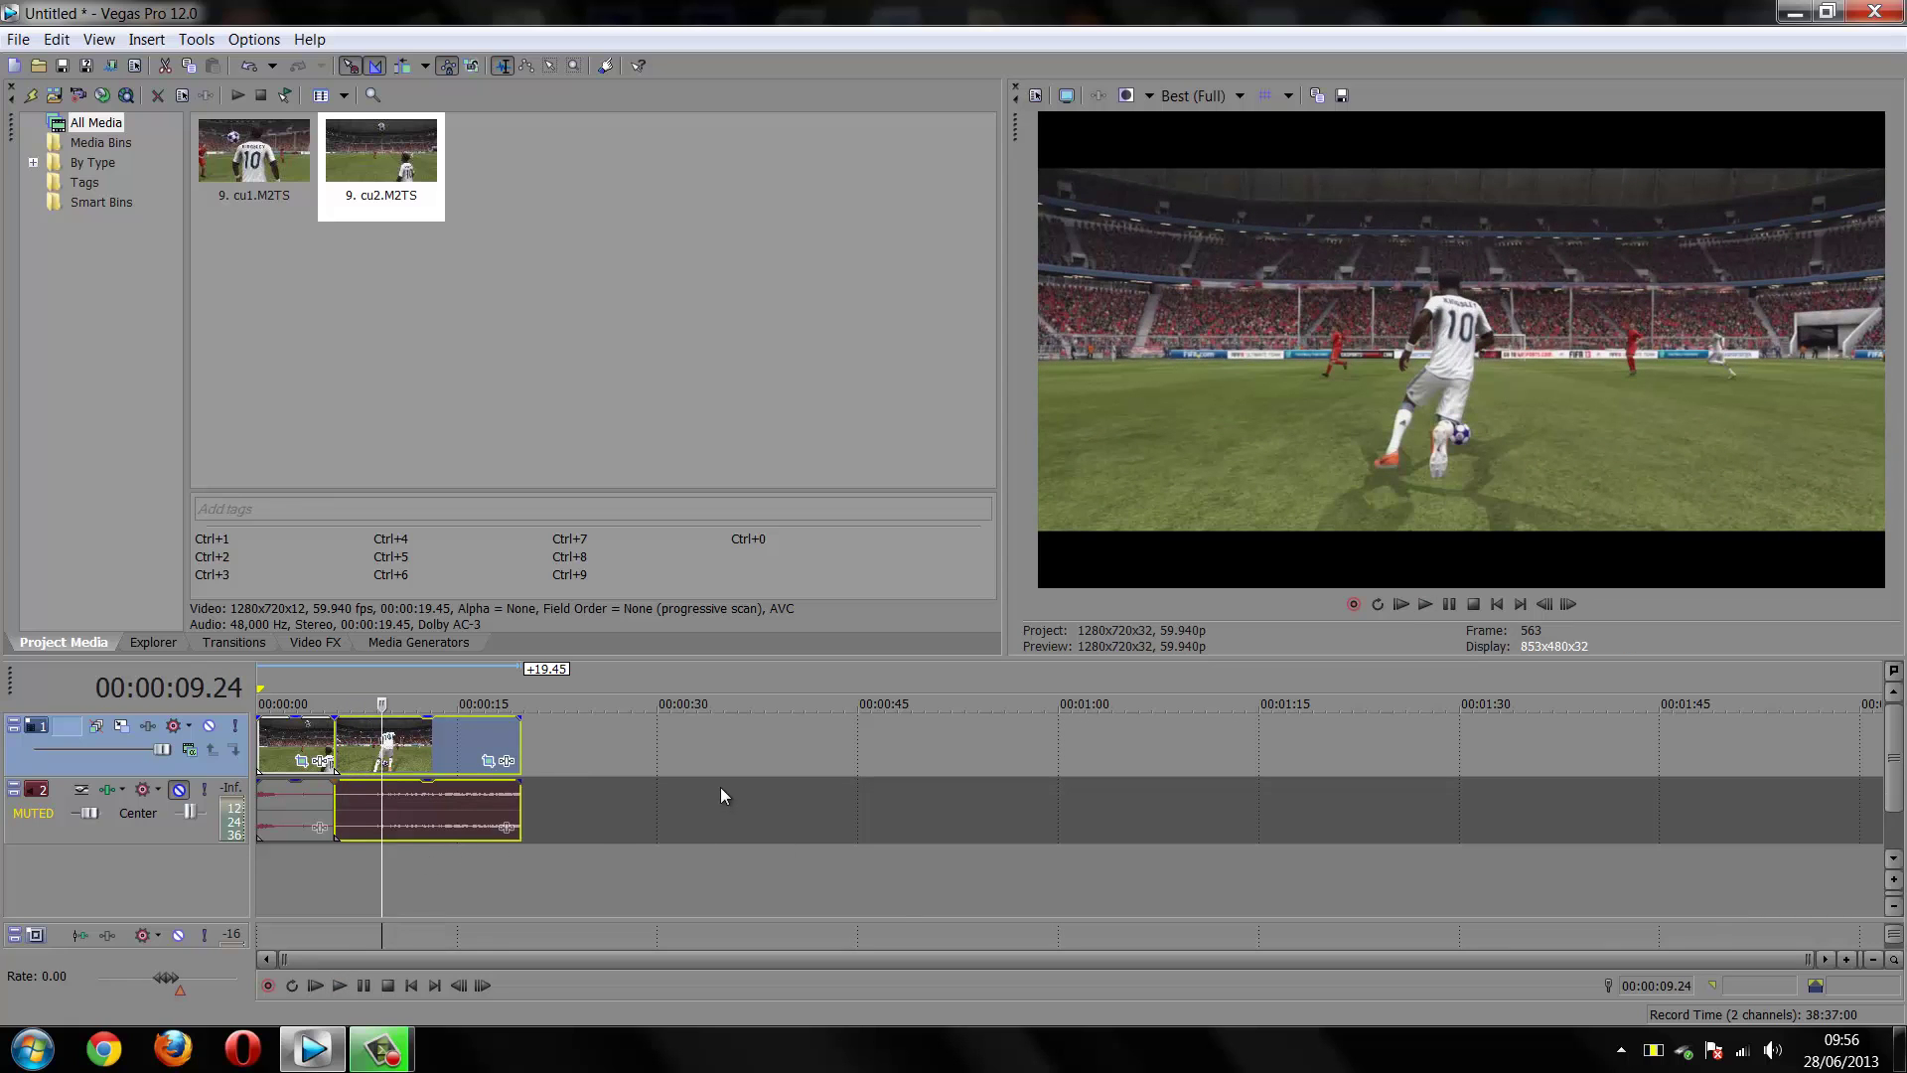
key("s")
key("Delete")
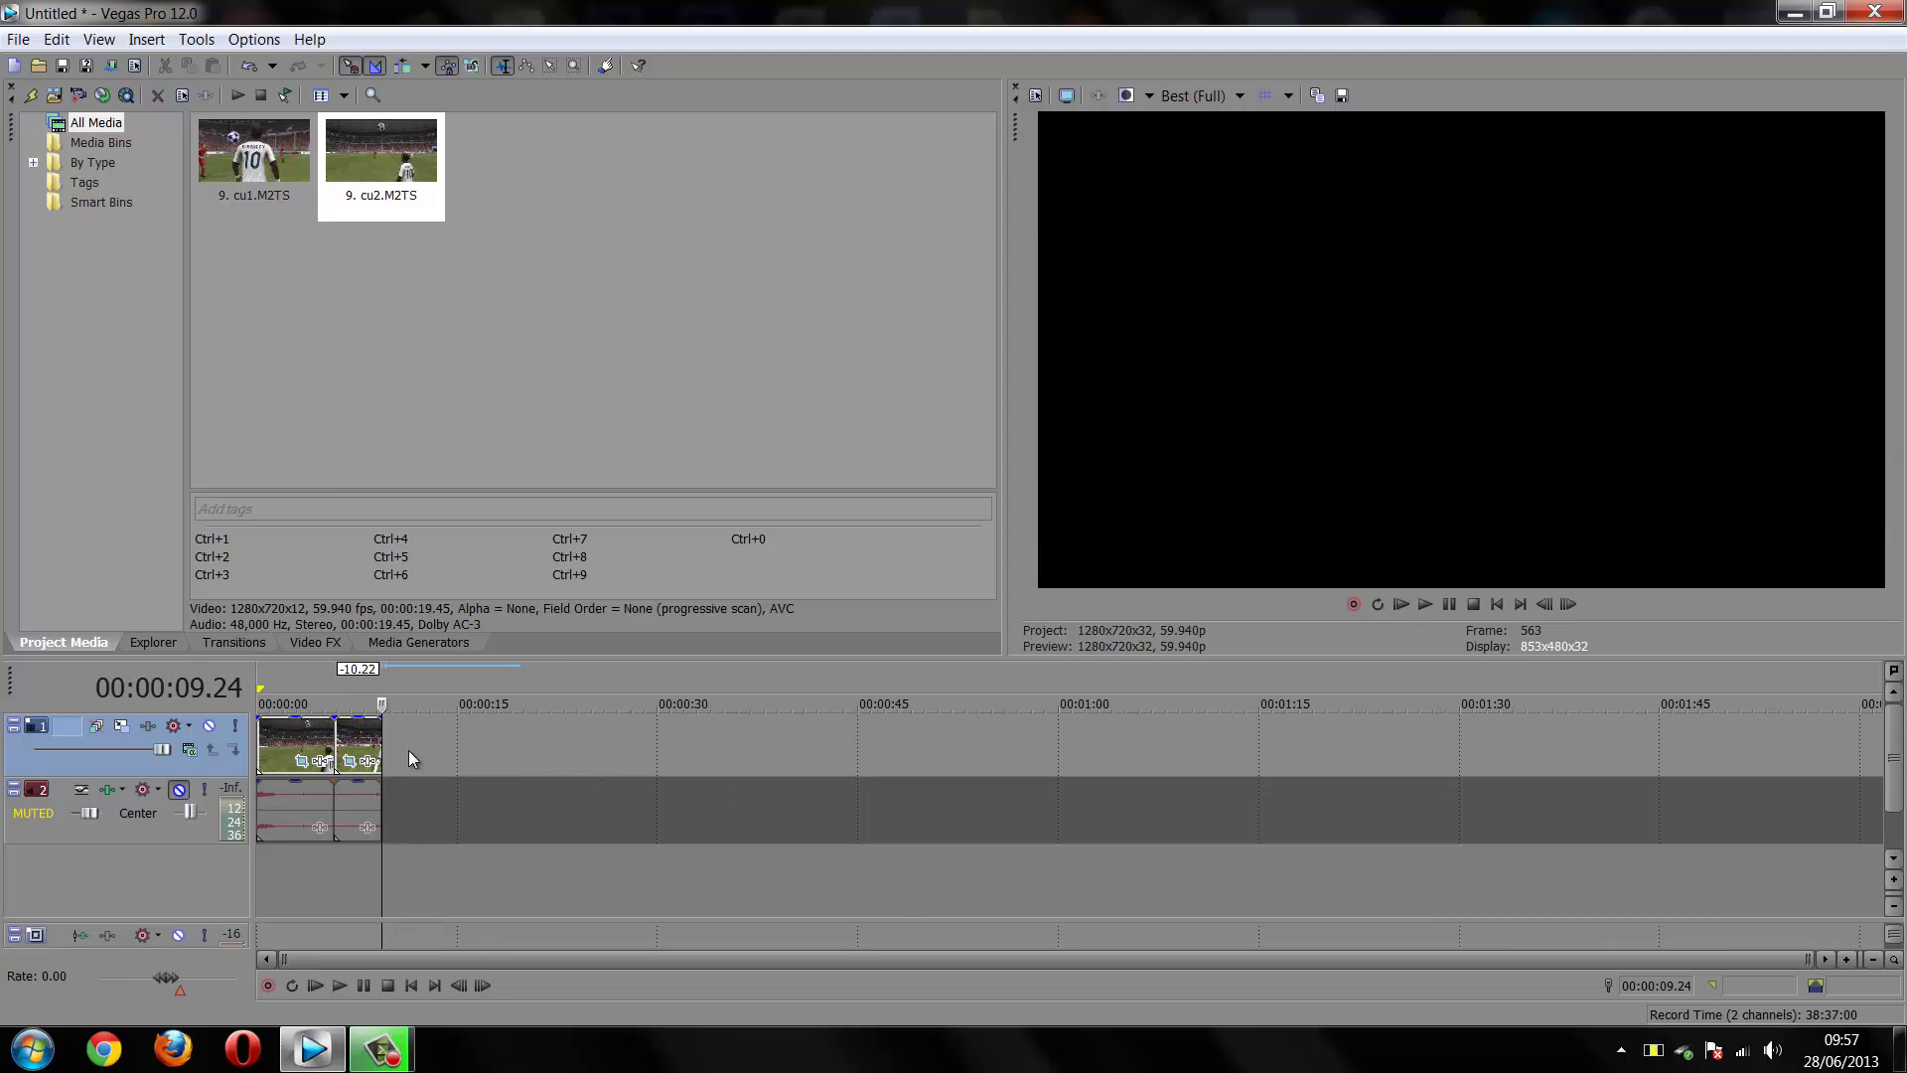
left_click(302, 742)
key("Delete")
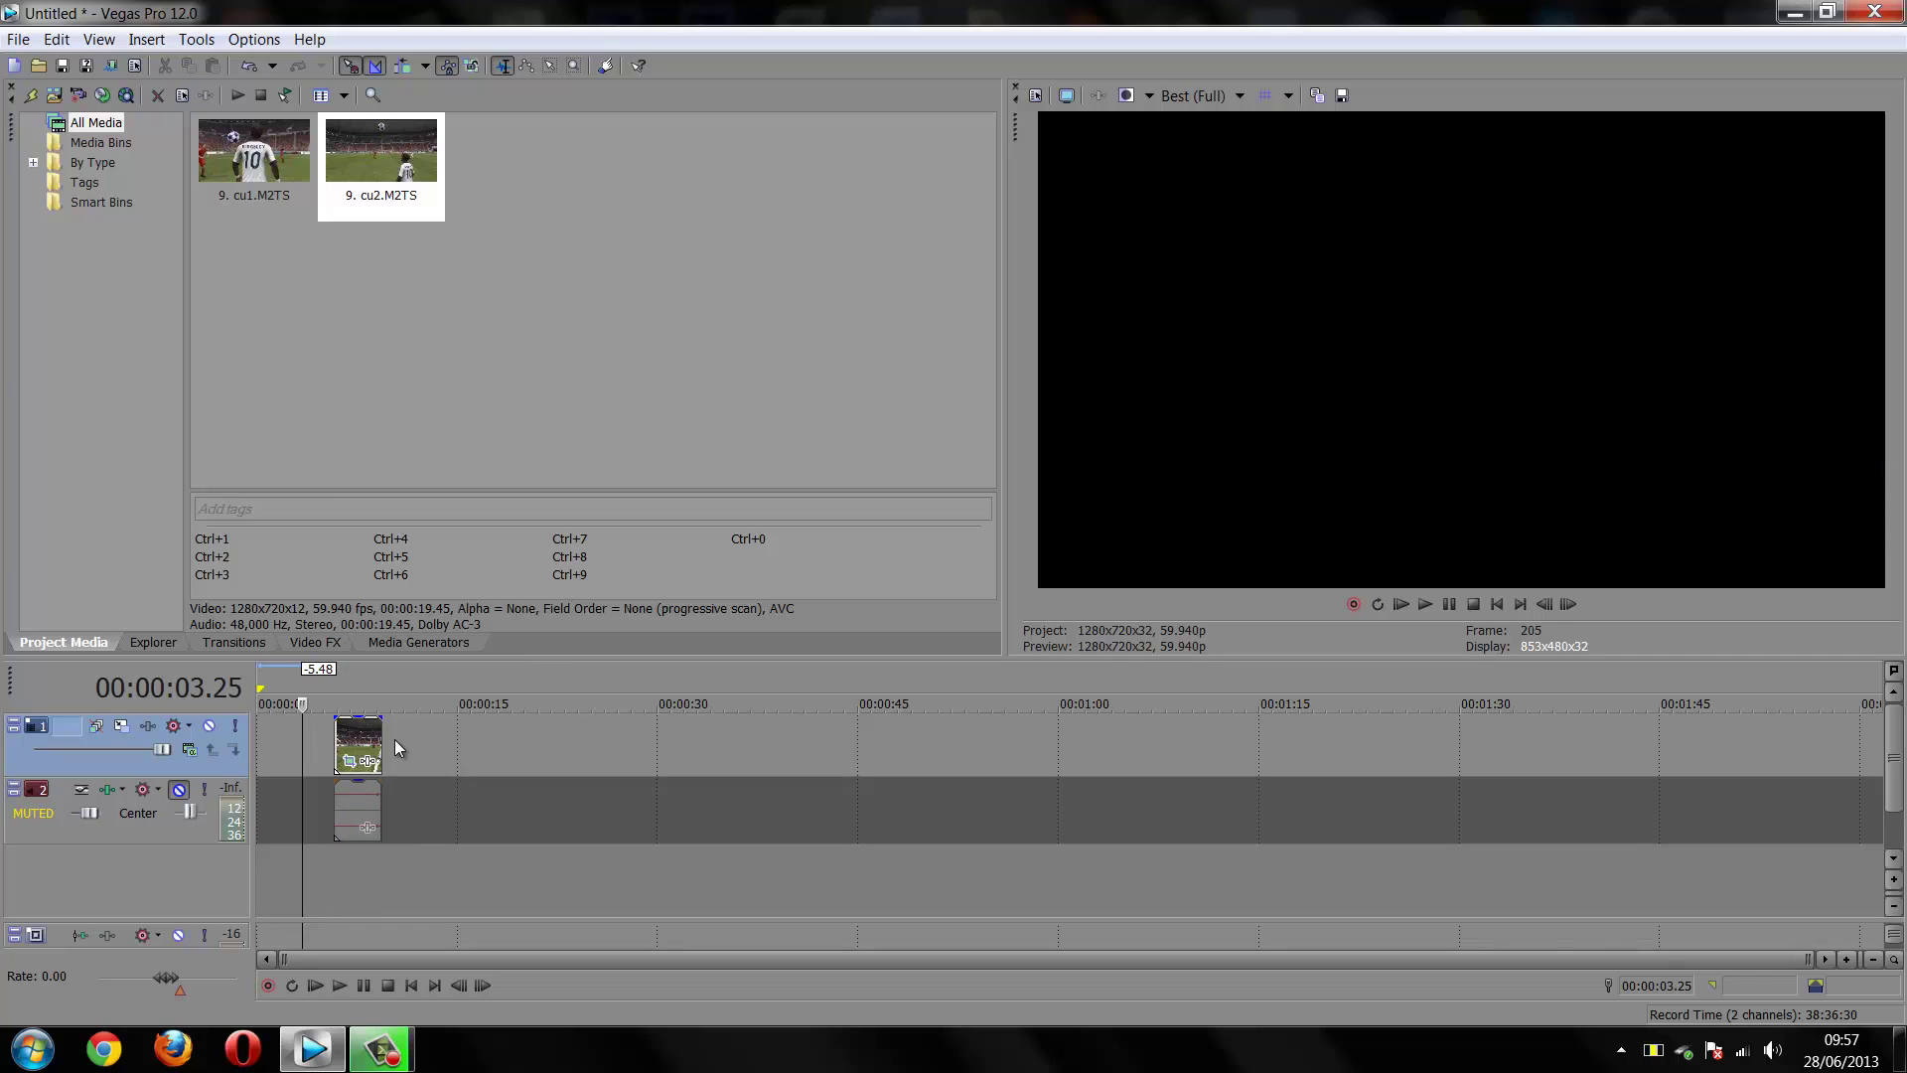
left_click_drag(365, 735, 250, 731)
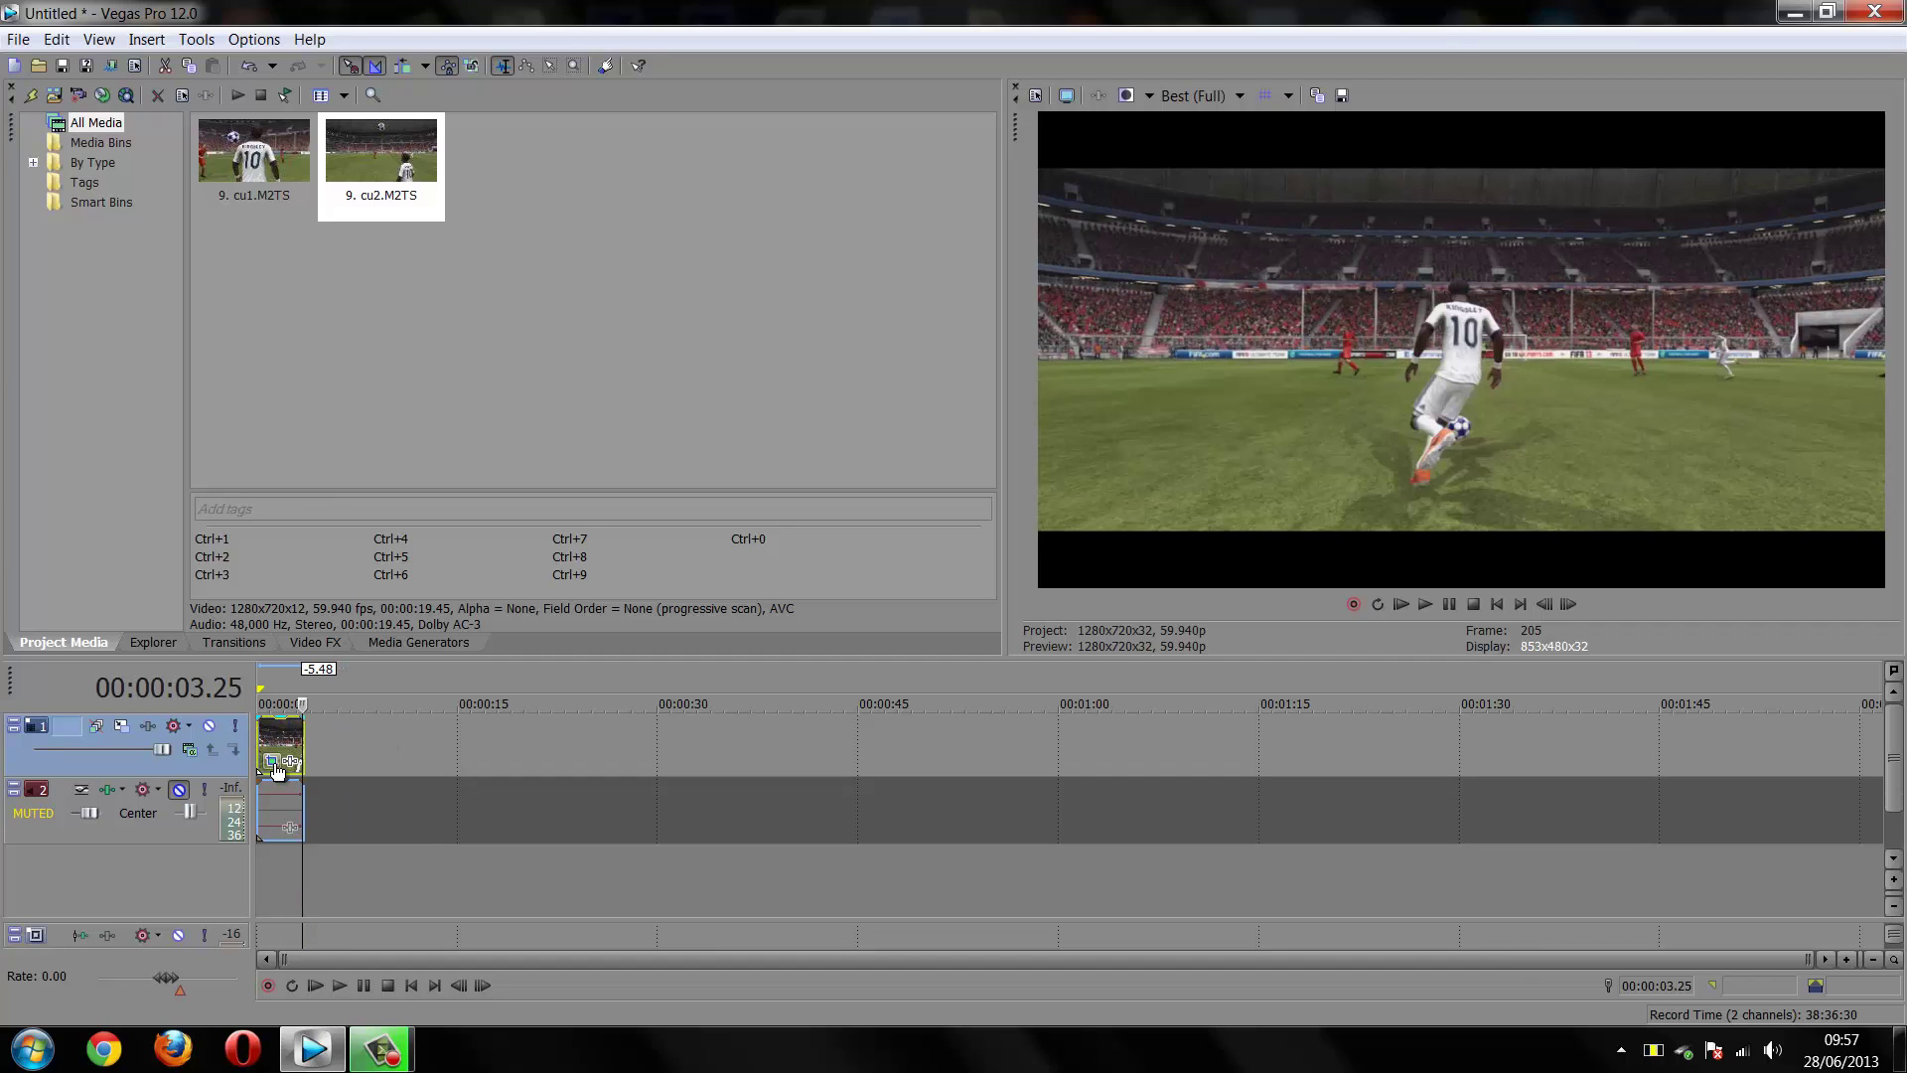
Enable the Disable Resample switch on the trimmed clip
right_click(286, 733)
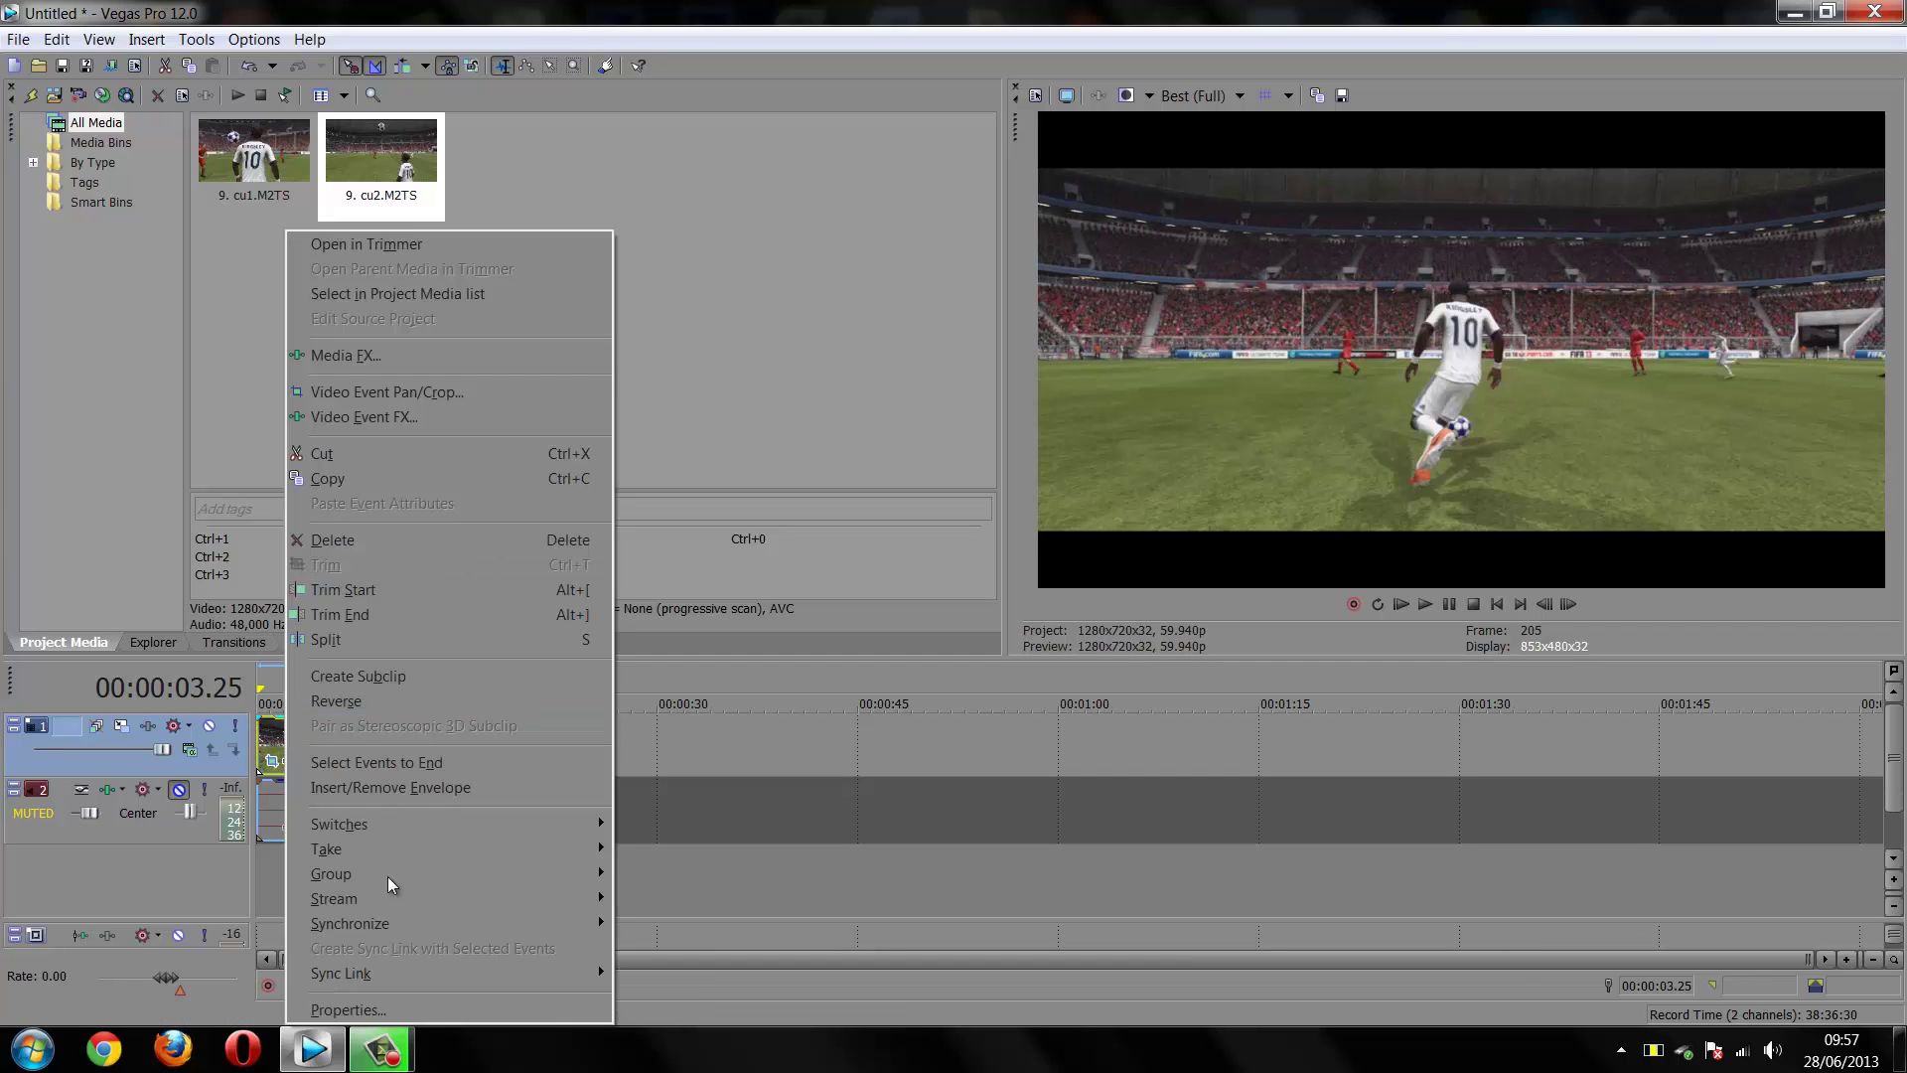
mouse_move(387, 830)
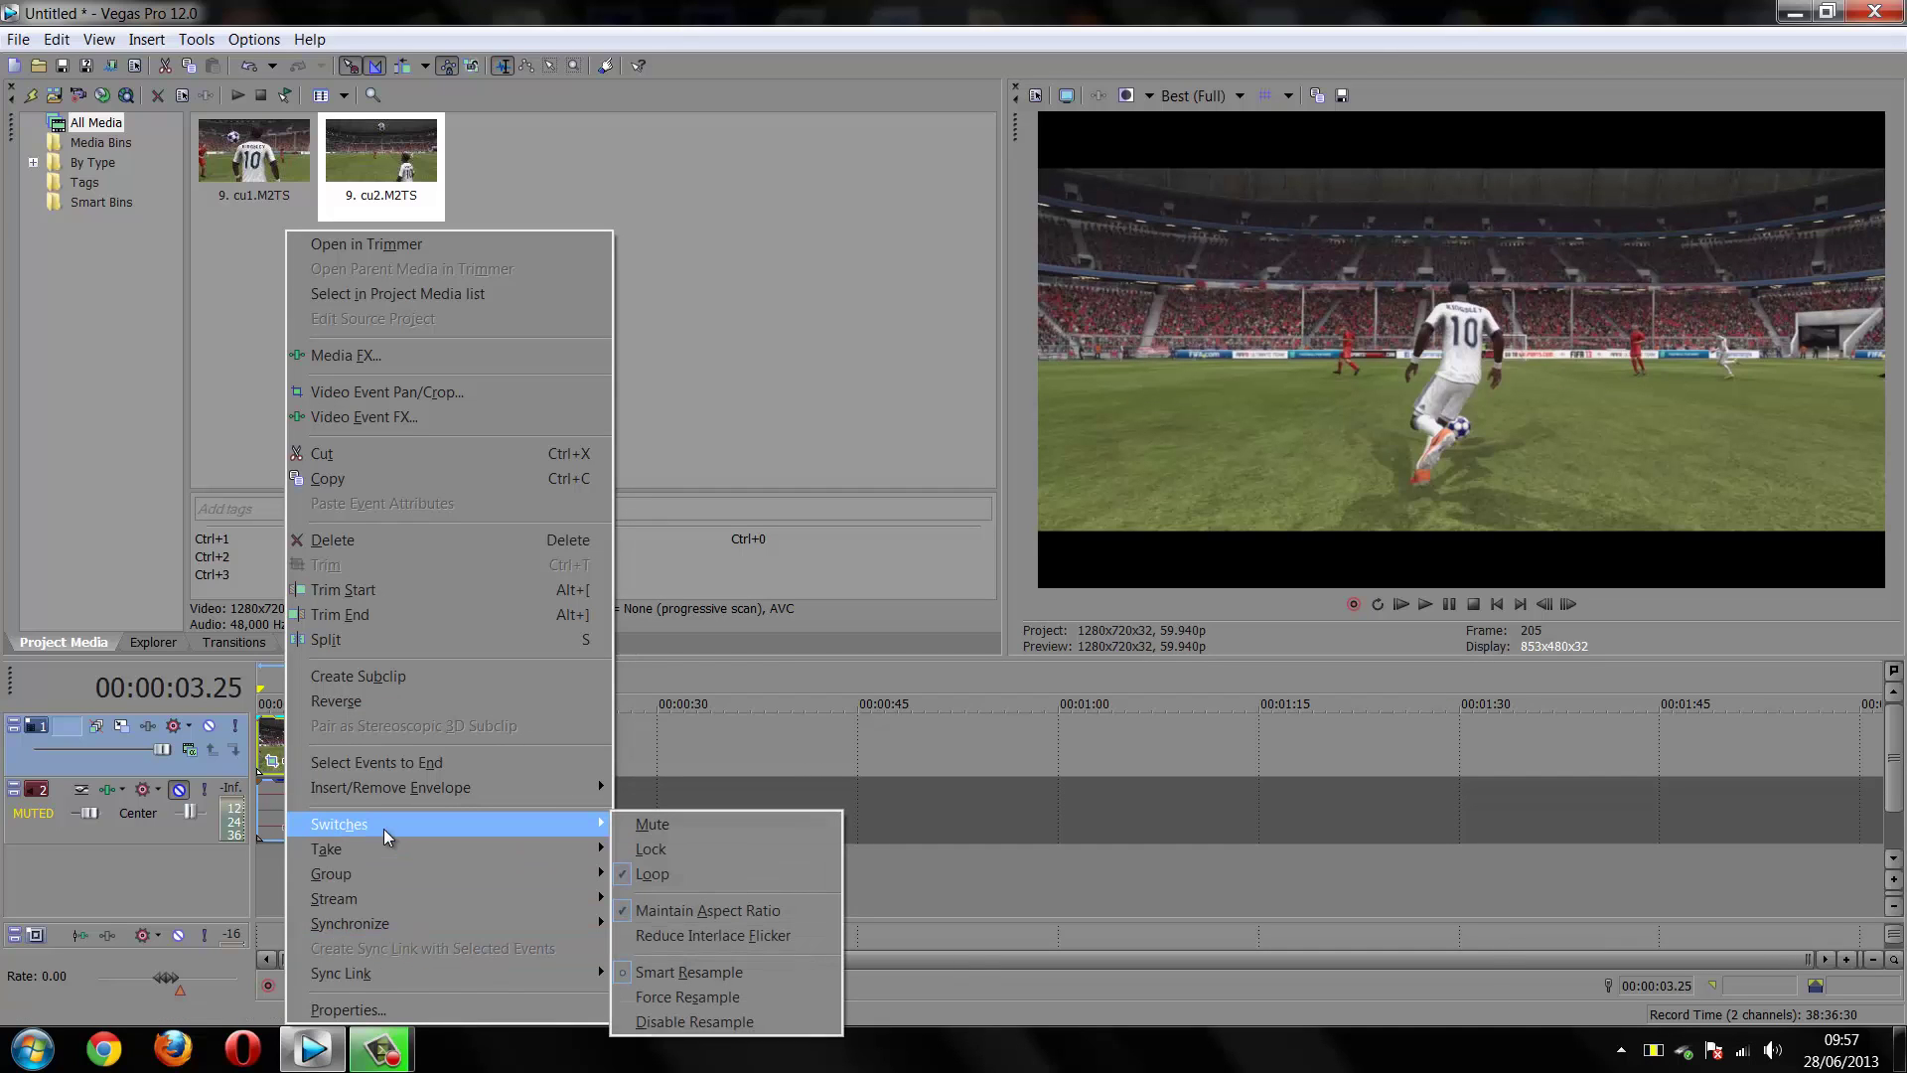
left_click(685, 1021)
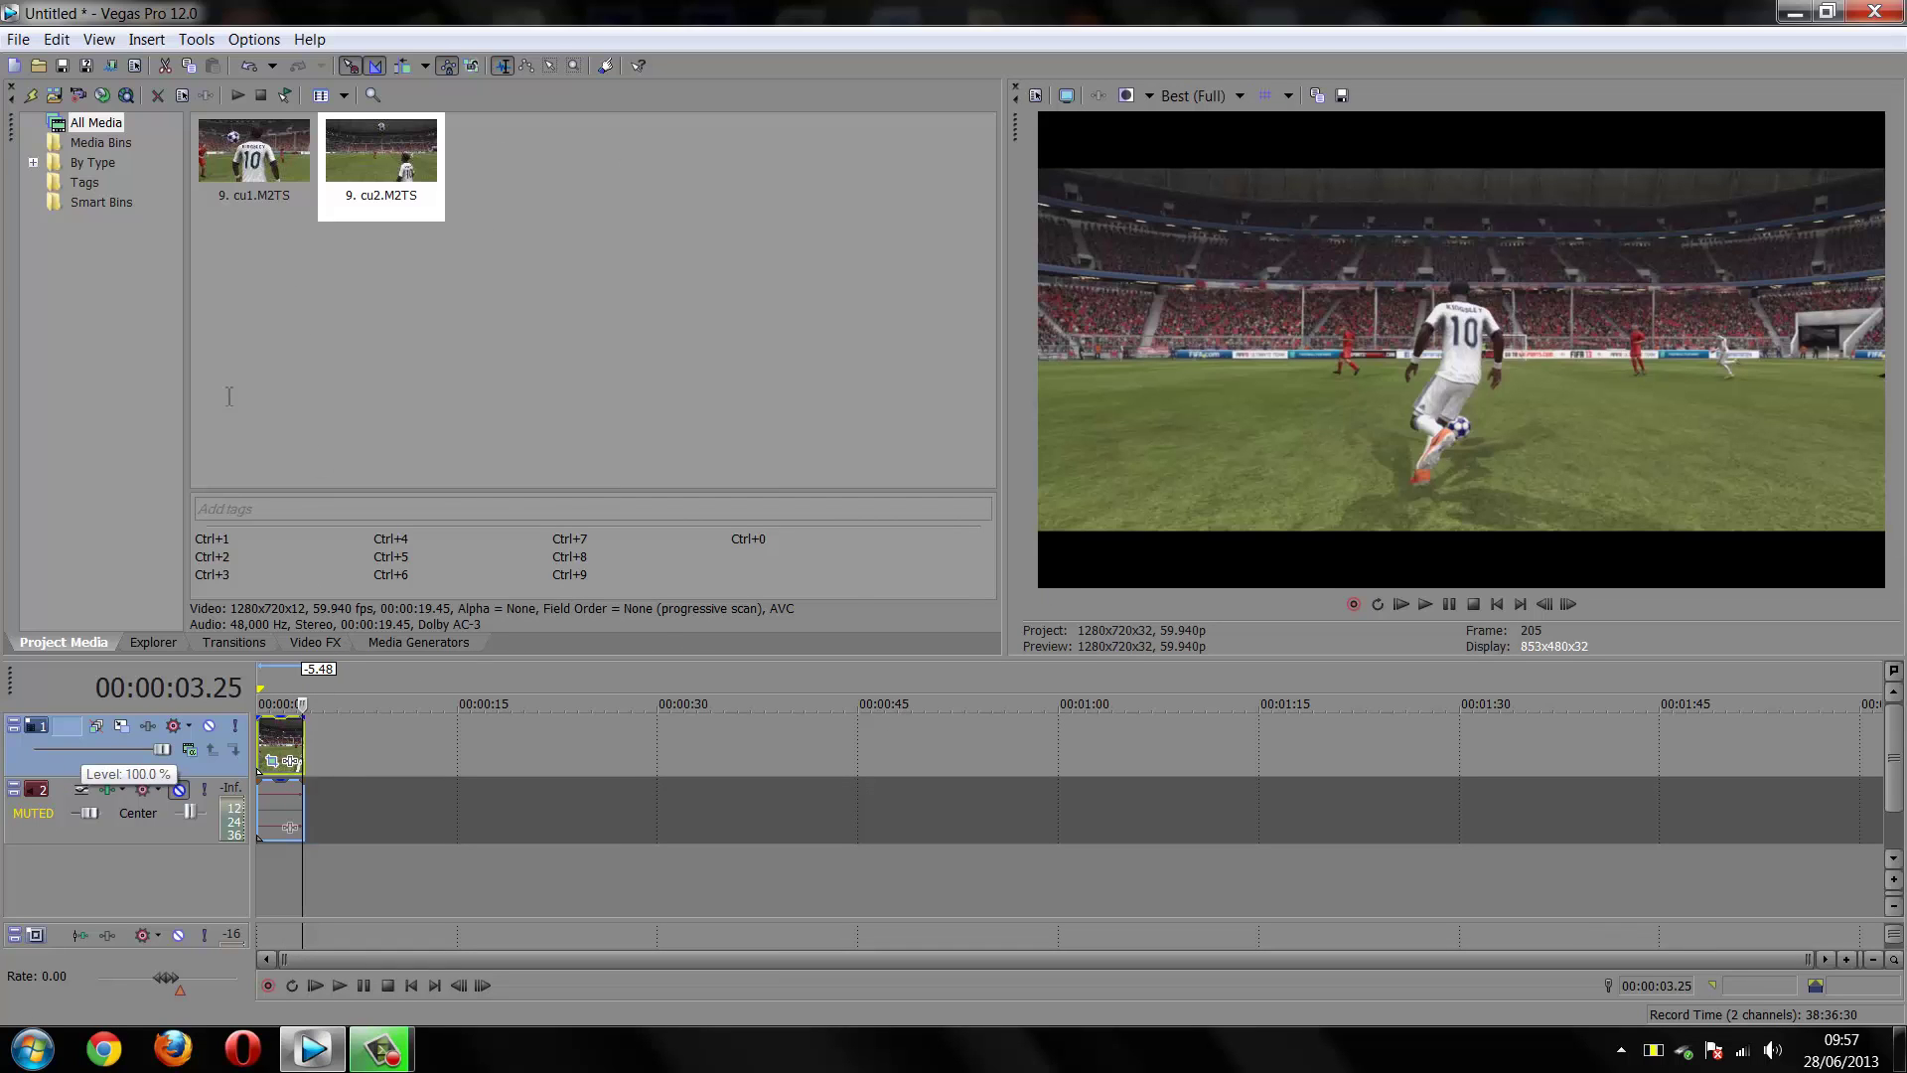
Render the project as Untitled.mp4 using the YOUTUBE GAME MainConcept AVC template
left_click(111, 65)
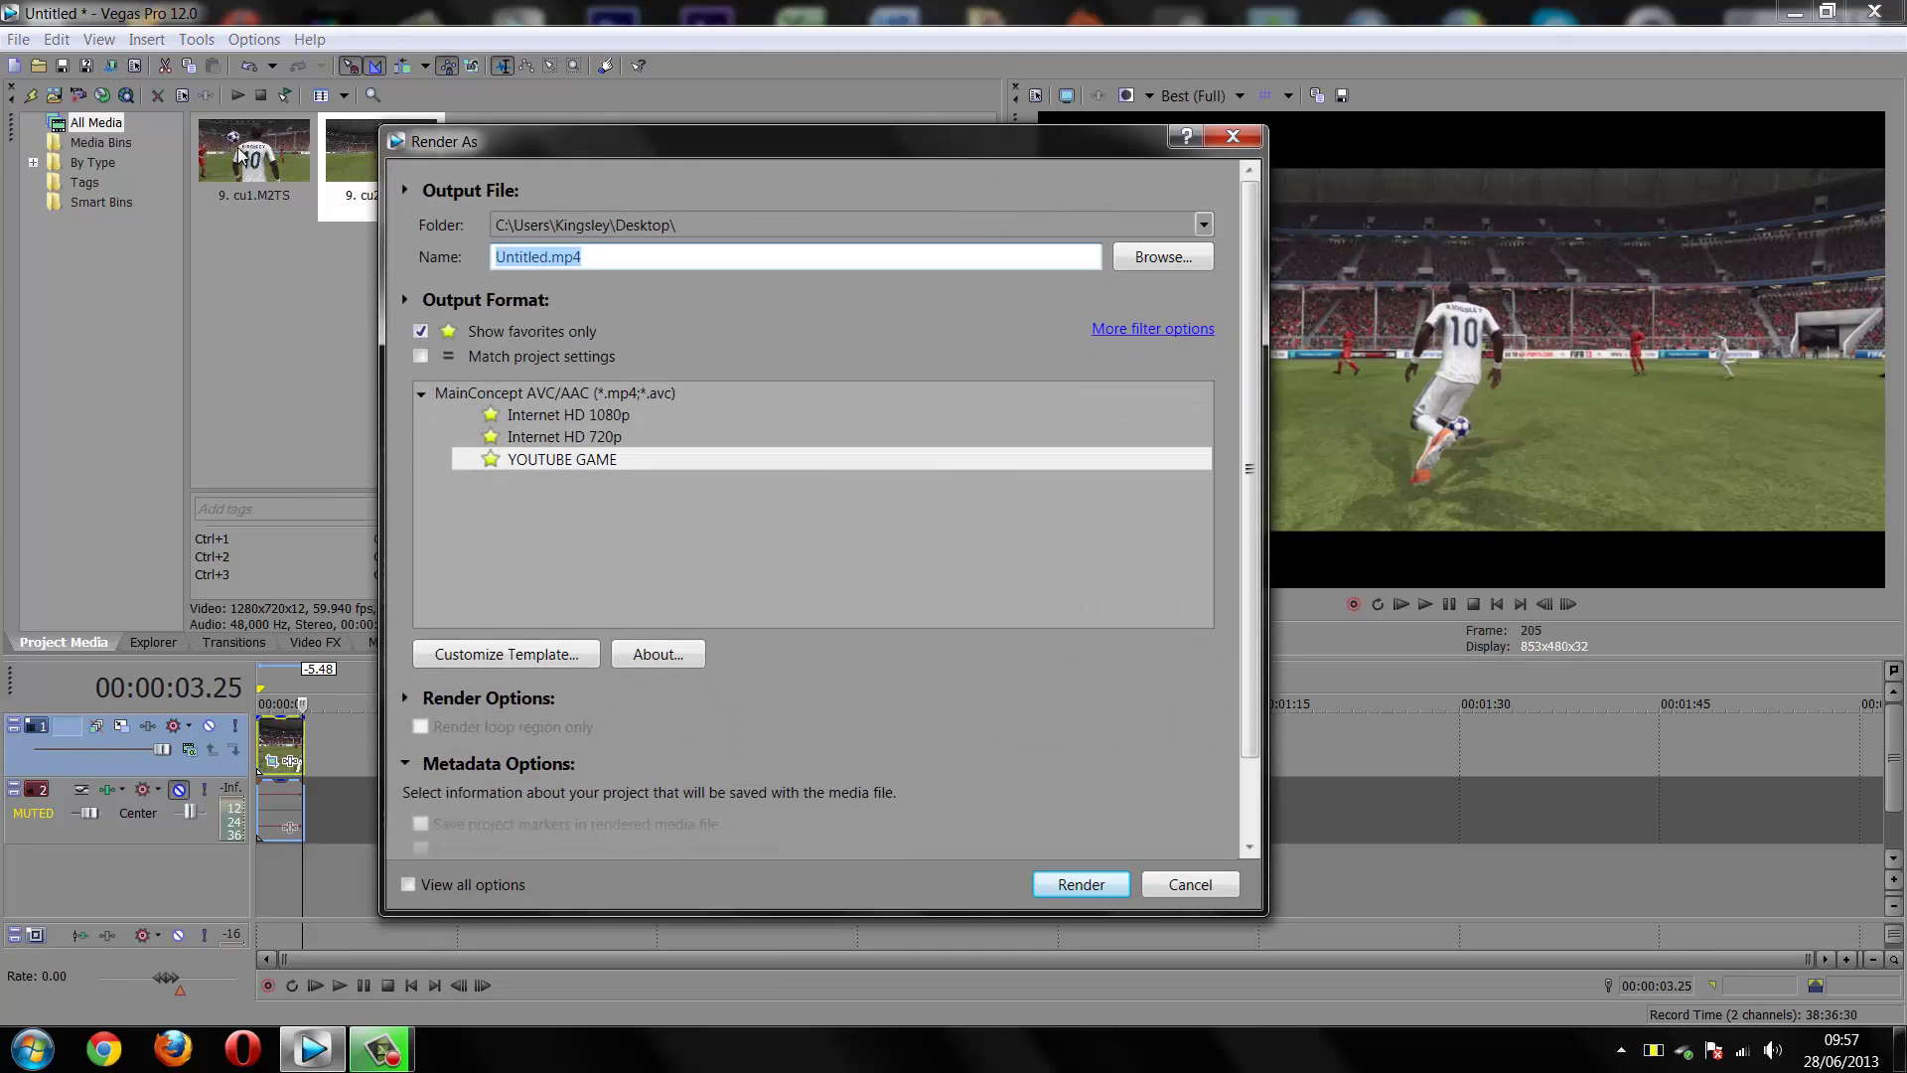
left_click(1081, 883)
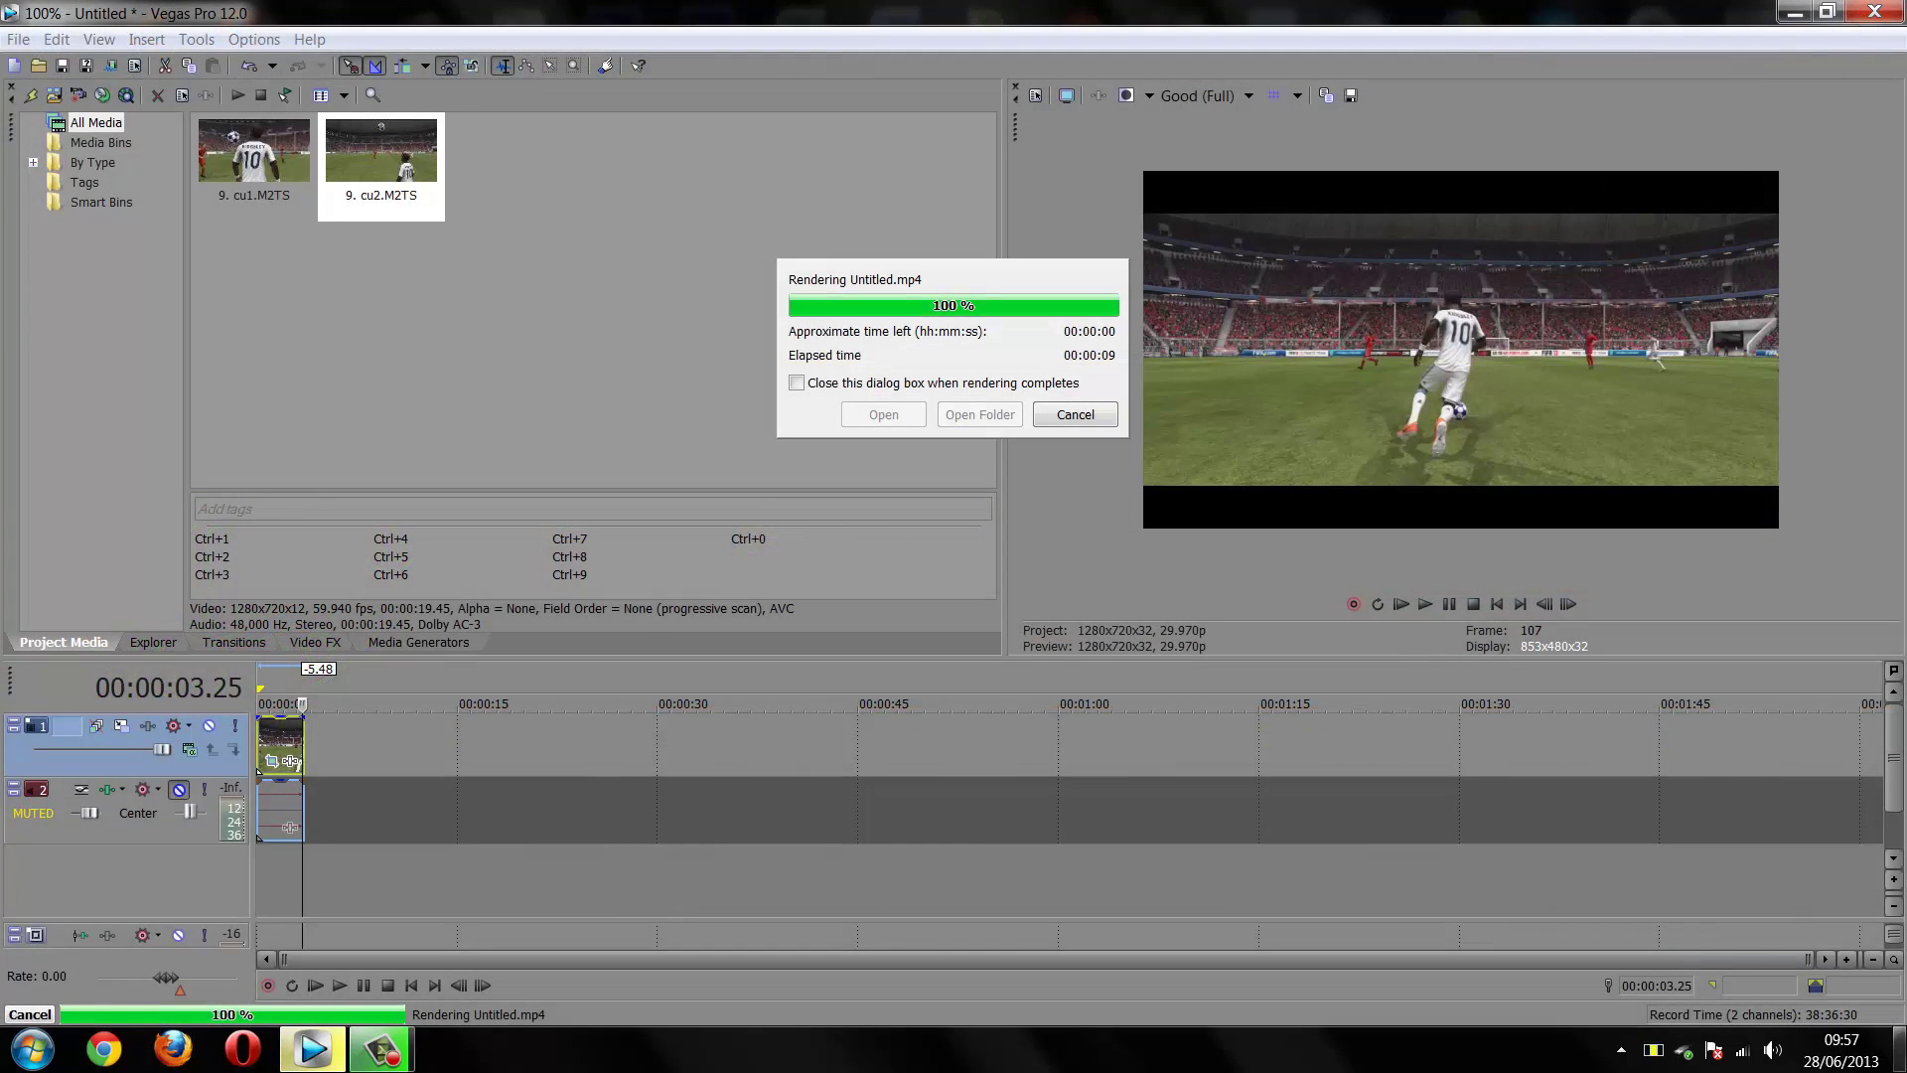
Show the desktop and play the rendered Untitled video in Windows Media Player
left_click(1898, 1049)
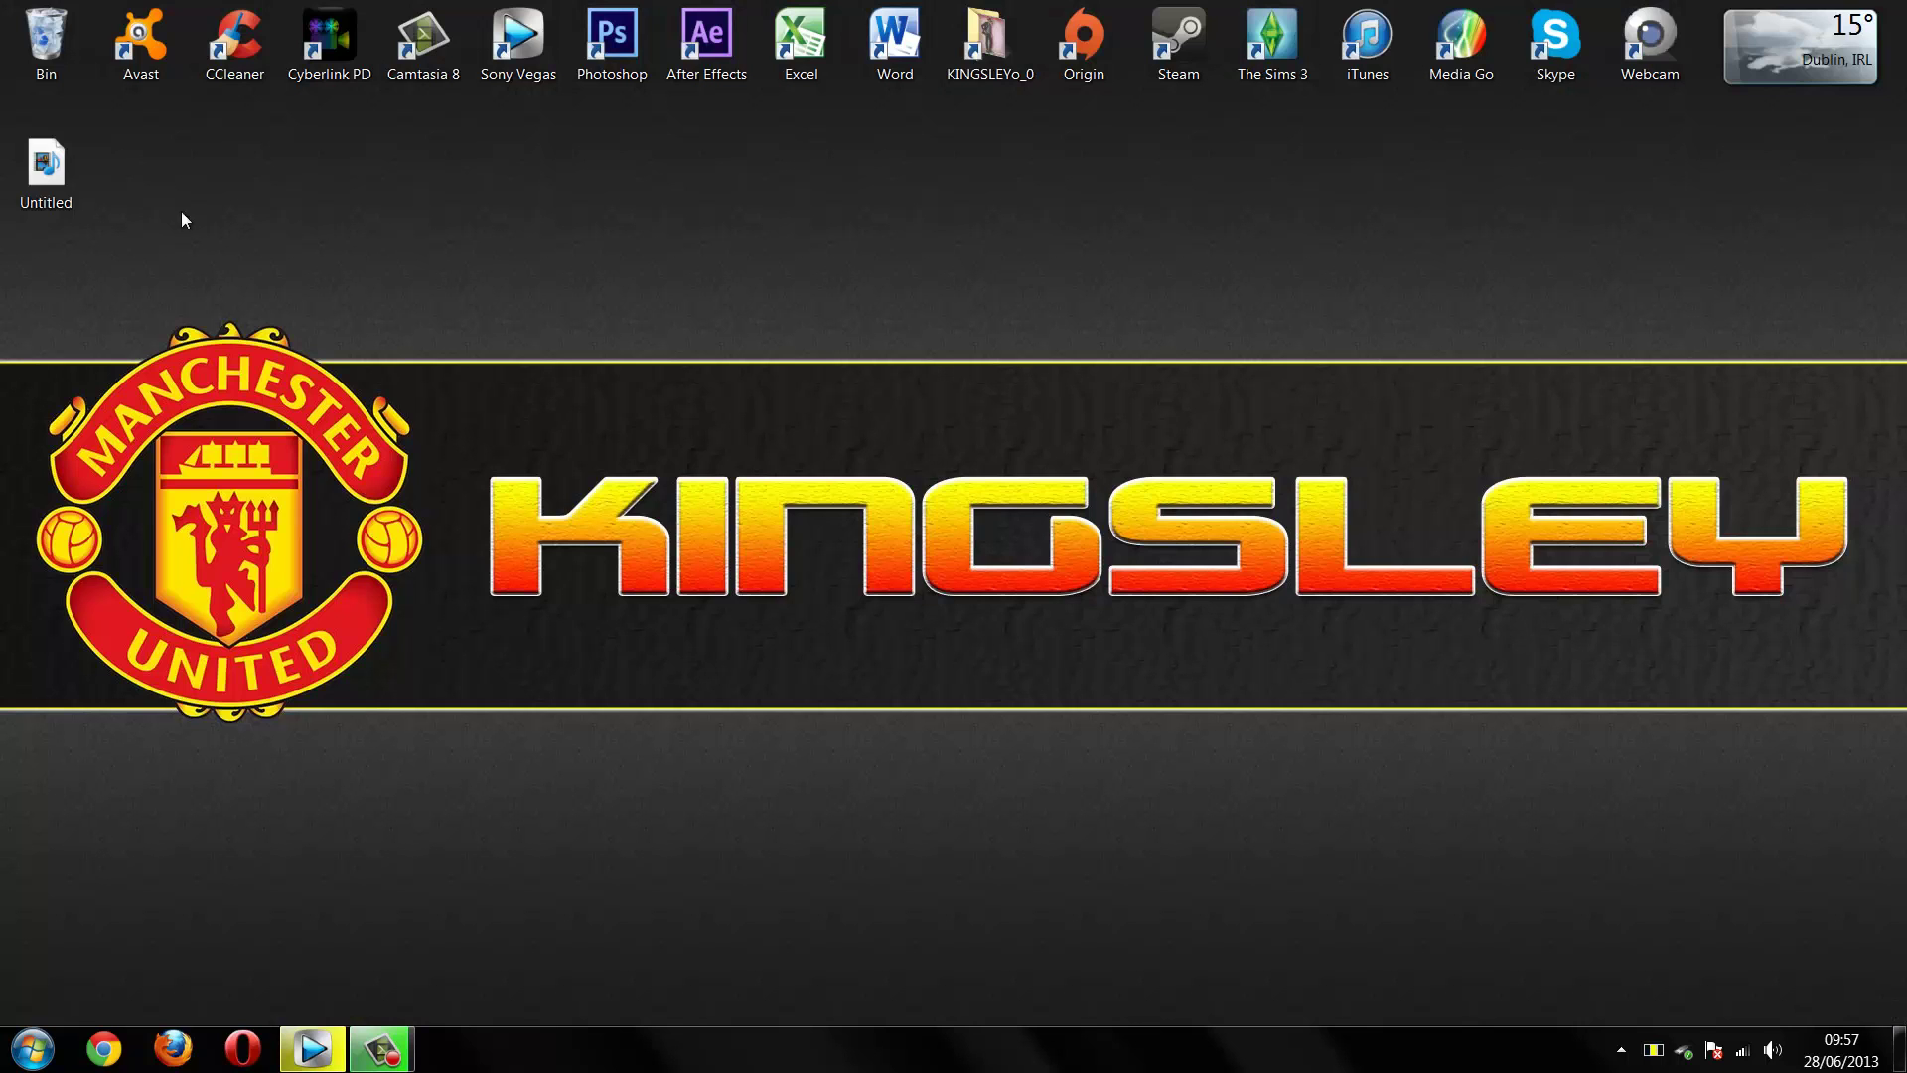
double_click(32, 175)
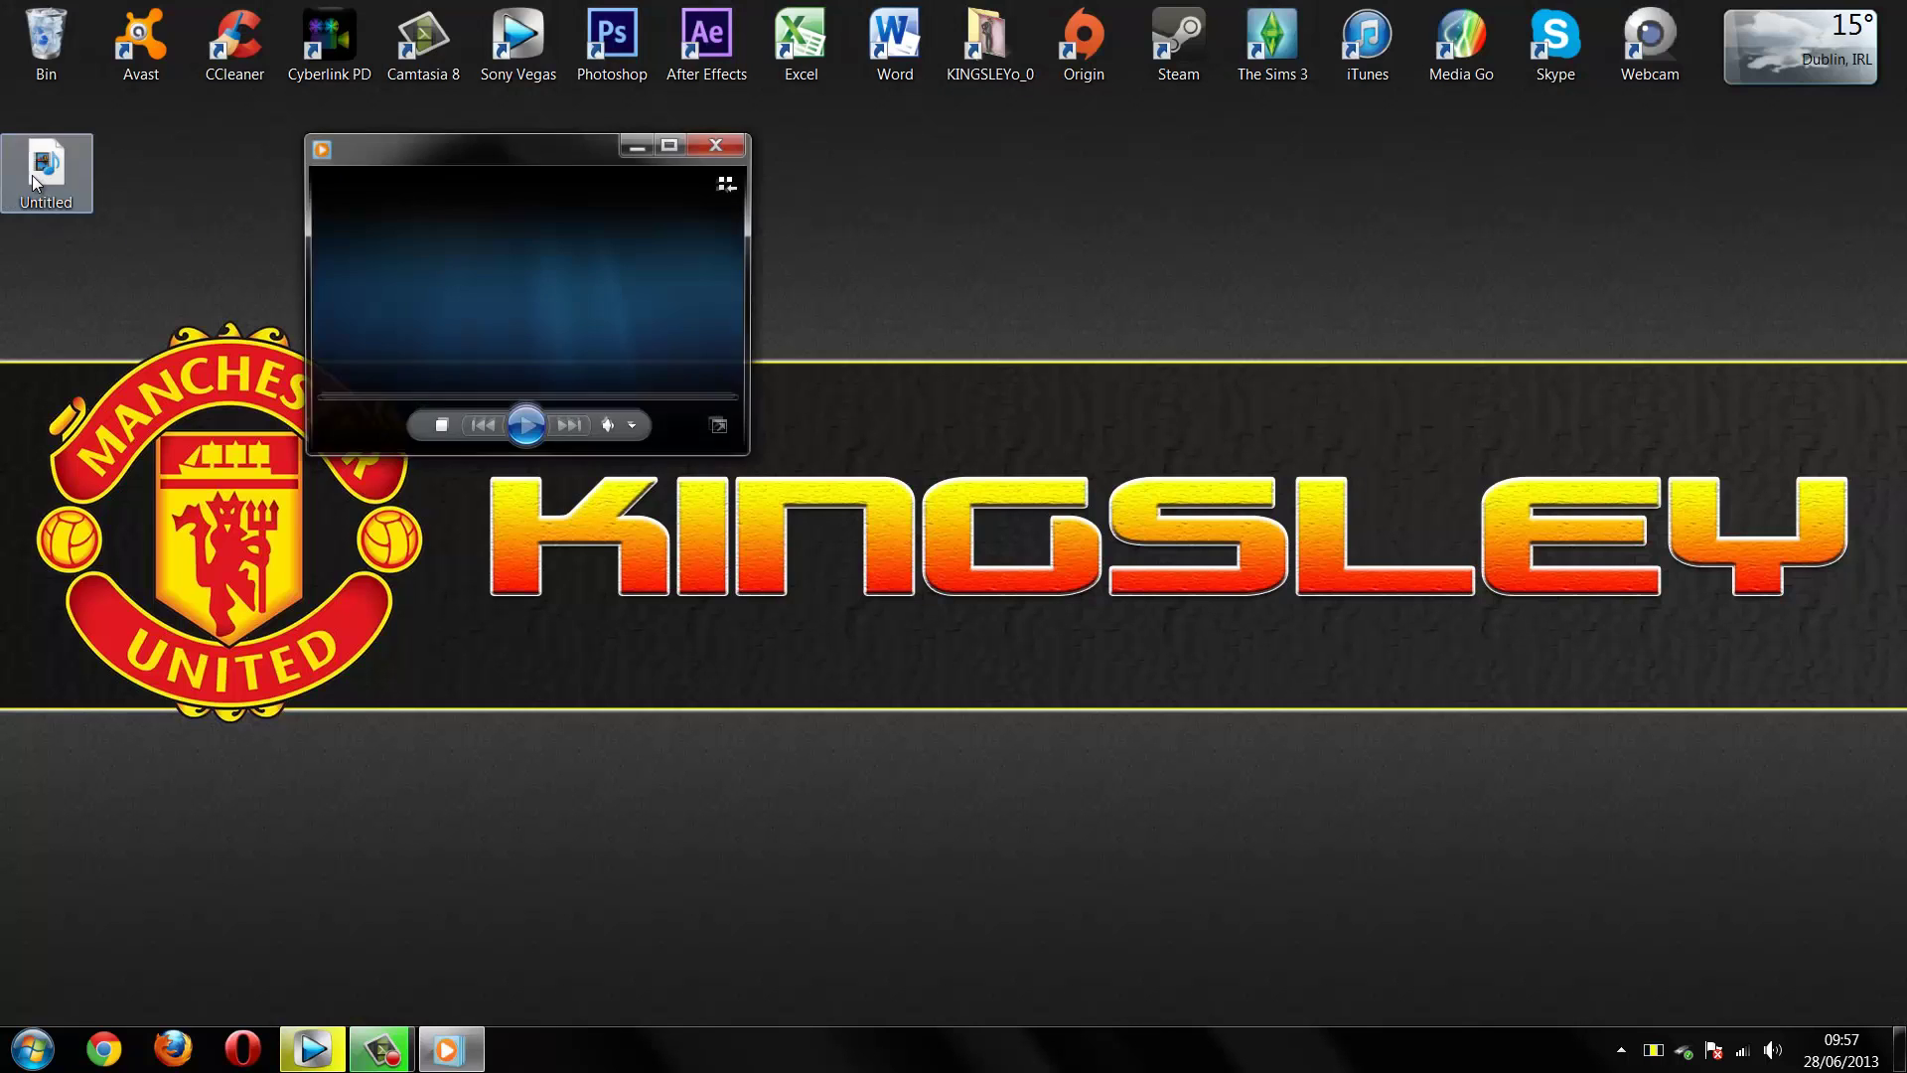